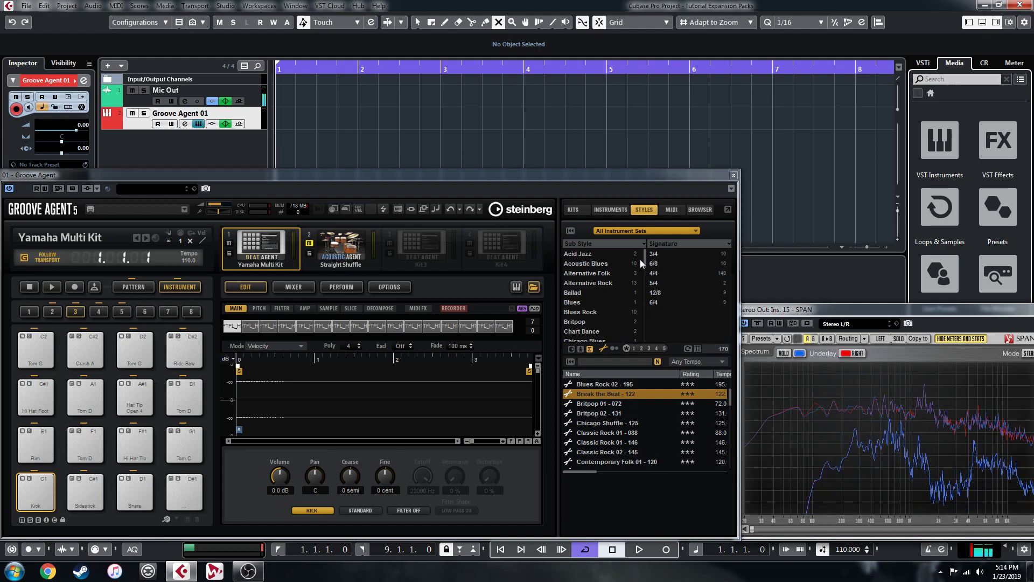
Audition the Kick pad's slices and bring up the sample browser.
left_click(49, 481)
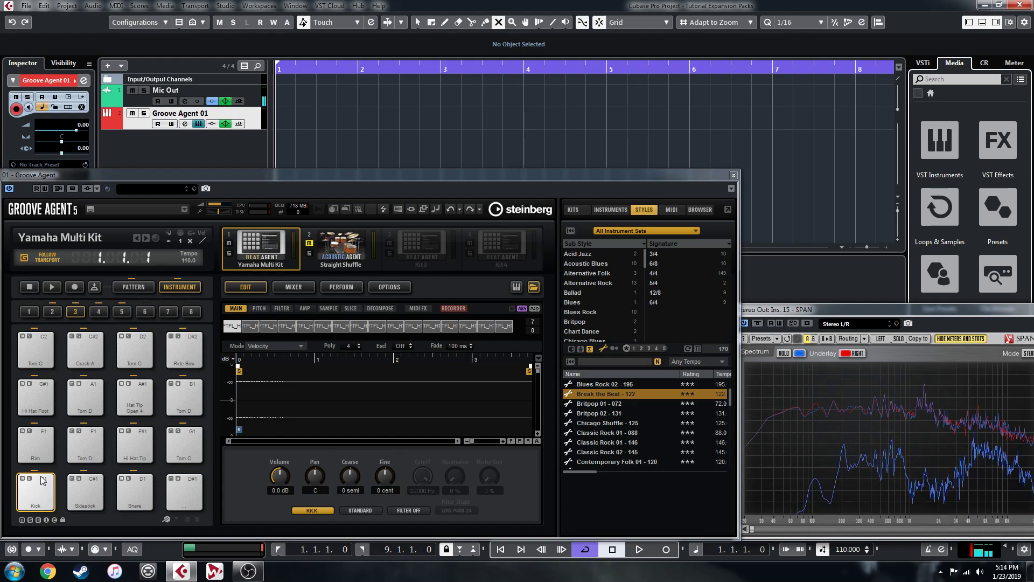
left_click(43, 483)
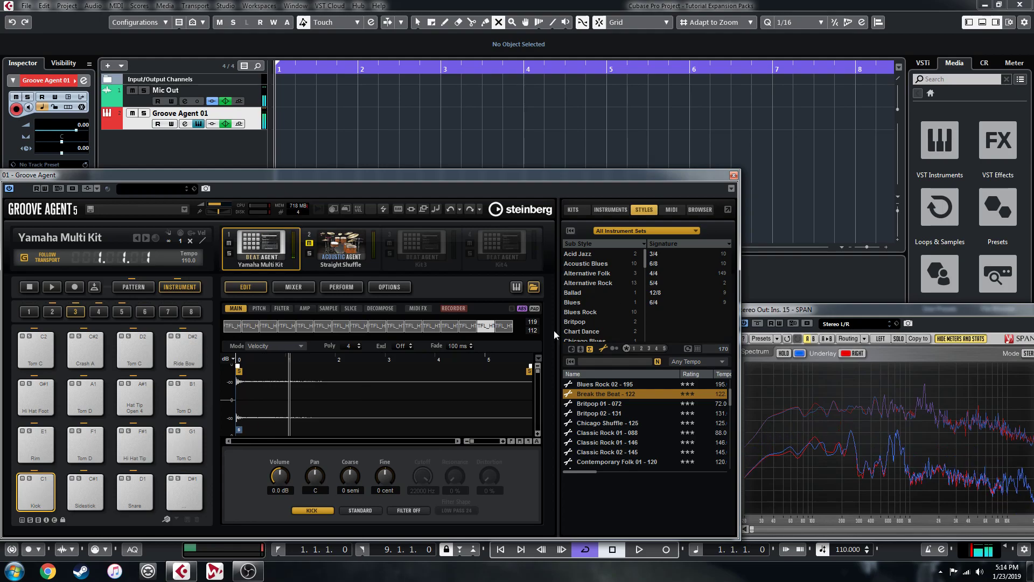
left_click(700, 210)
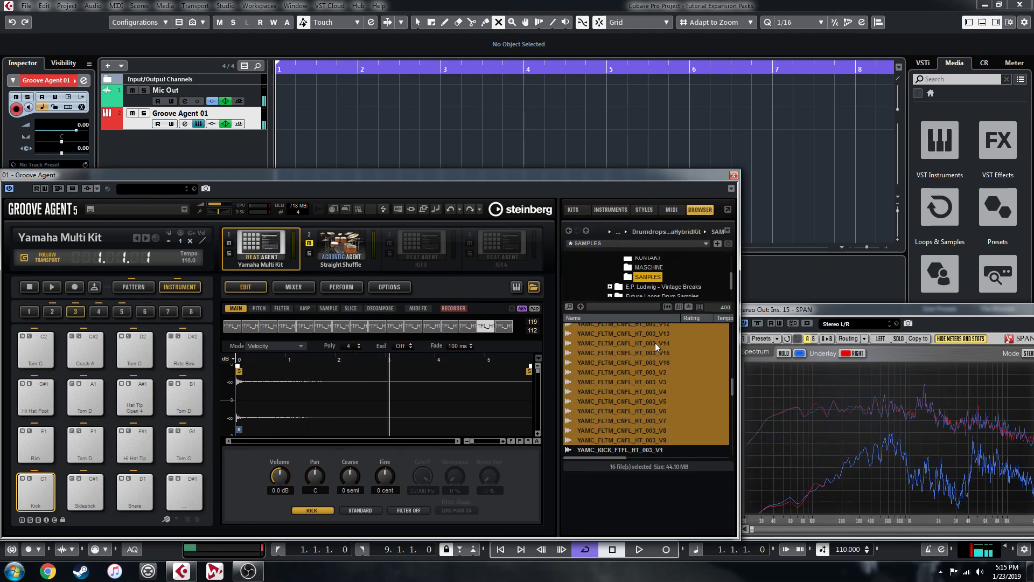
Drop the selected YAMC tom samples onto the B1 pad and check its layer trigger mode.
scroll(651, 399, "down", 1)
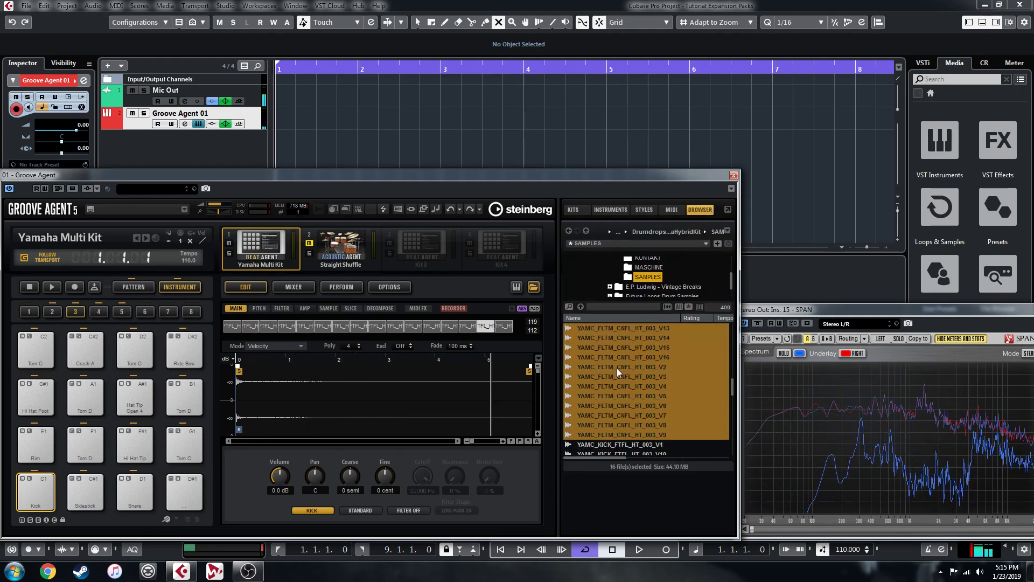
scroll(605, 393, "up", 3)
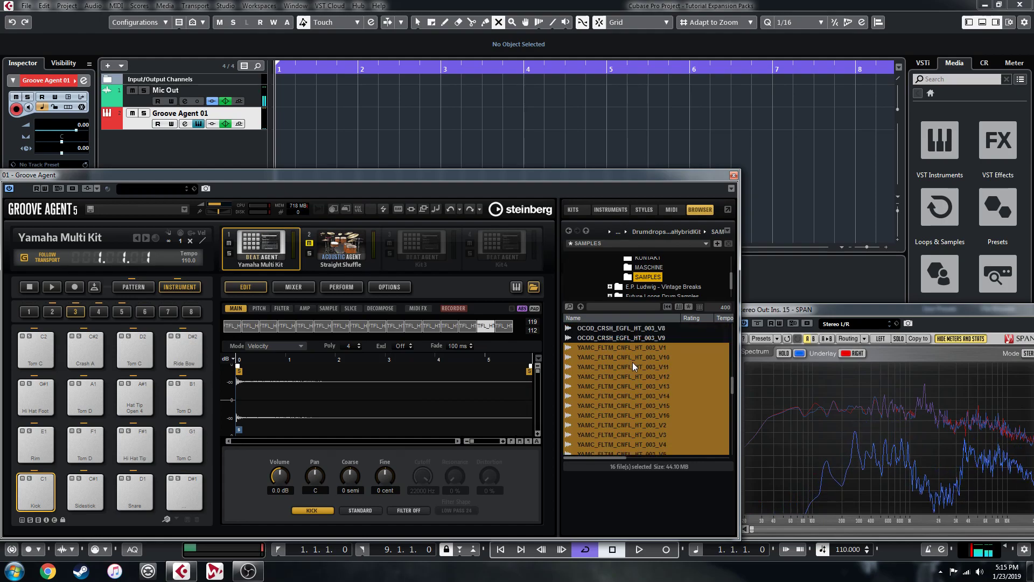
left_click_drag(636, 366, 90, 440)
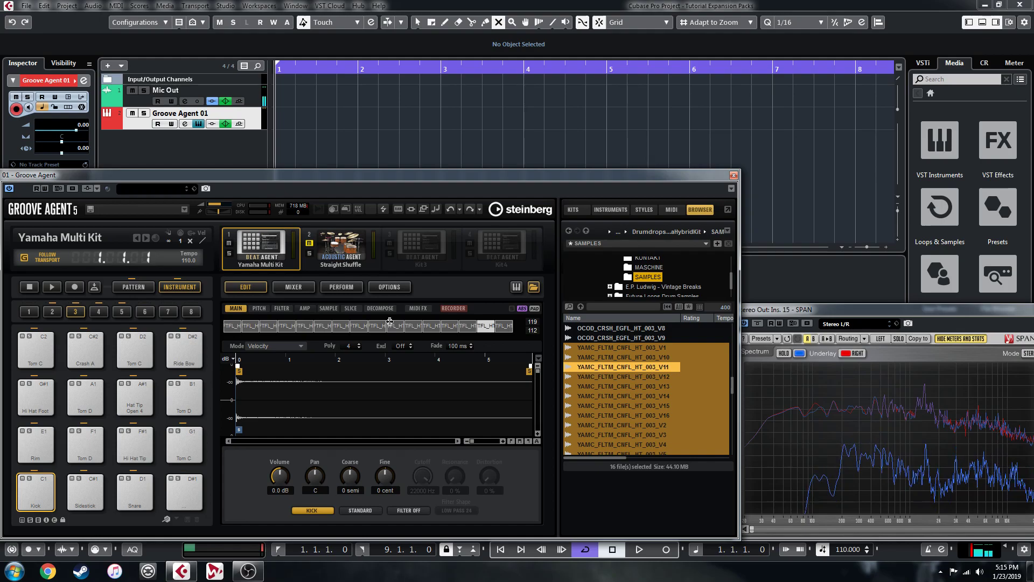
left_click(272, 348)
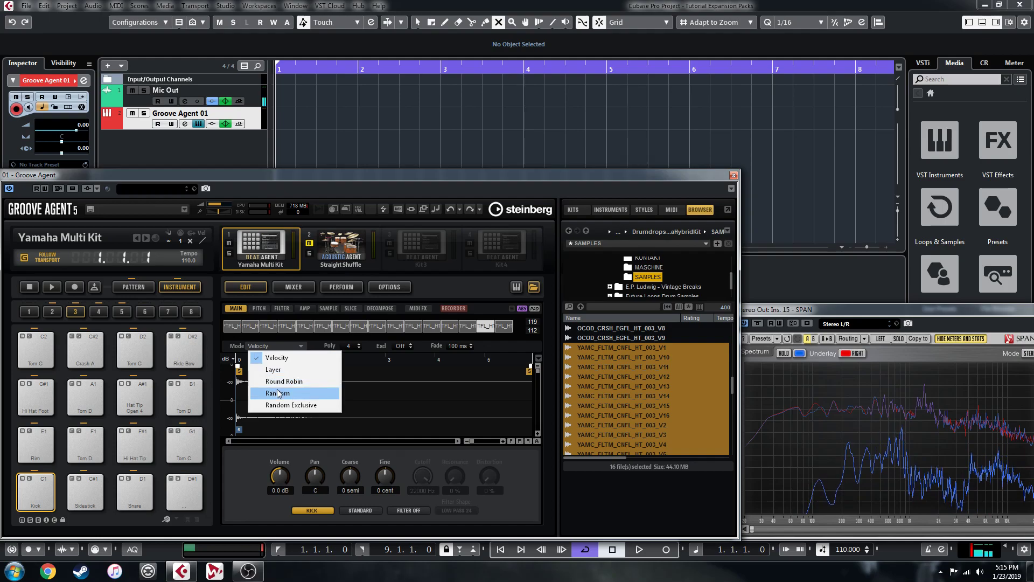
Leave the Kick pad on Velocity mode and glance at Straight Shuffle before returning to Yamaha Multi Kit.
left_click(456, 289)
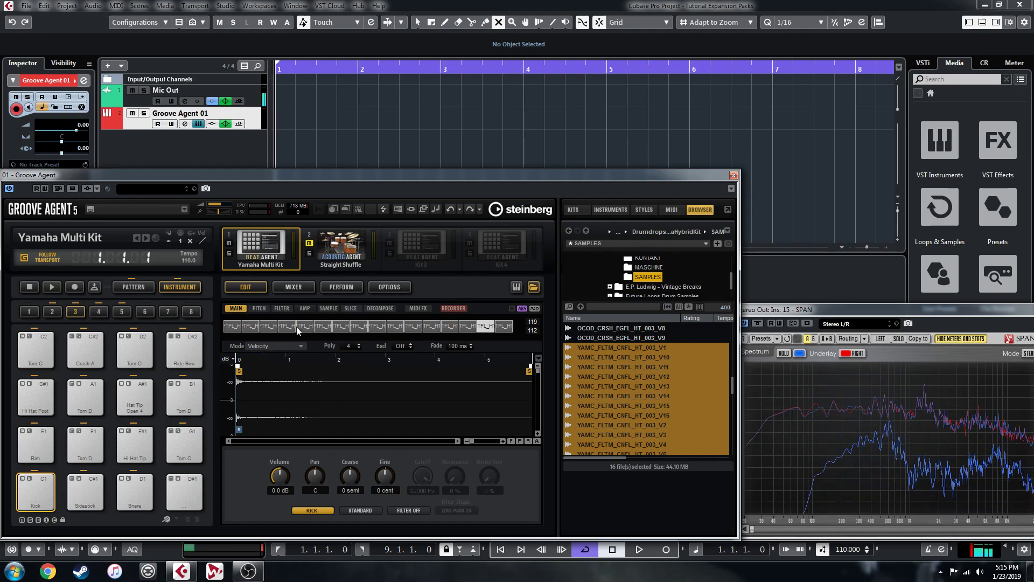
left_click(343, 255)
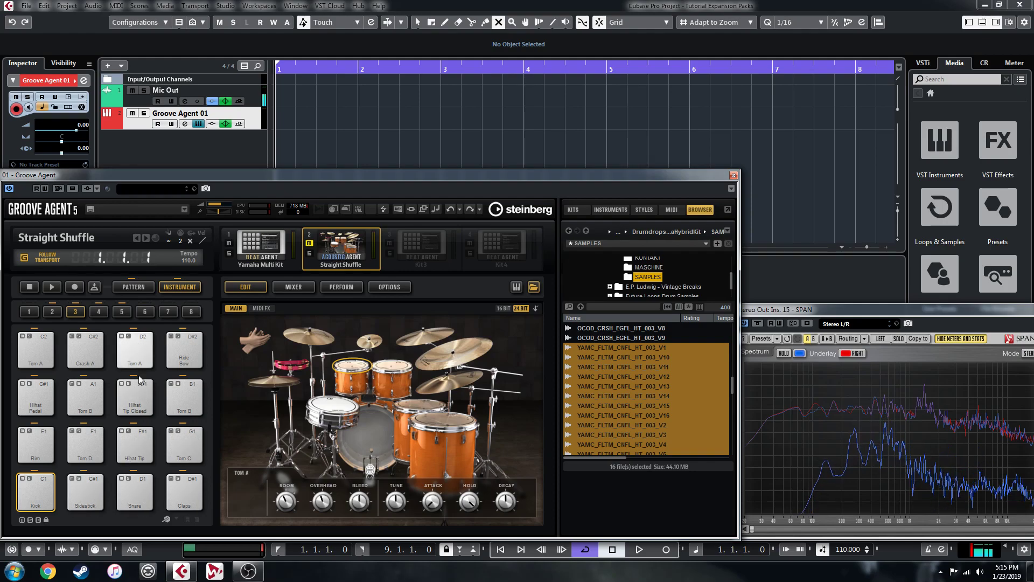
left_click(267, 248)
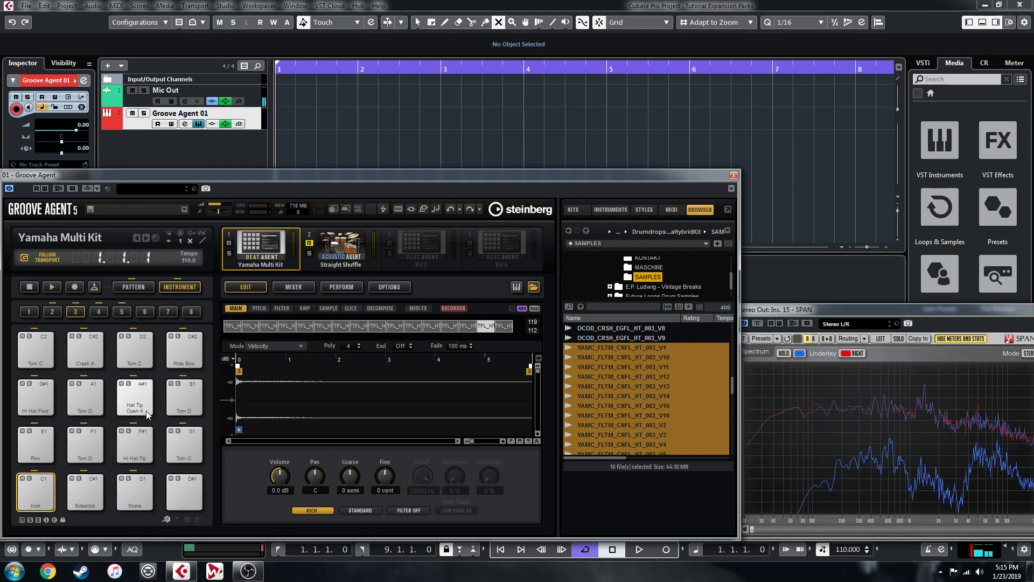
Step through pad groups 4, 3 and 2 to reach the octave below Kick and Snare.
left_click(99, 312)
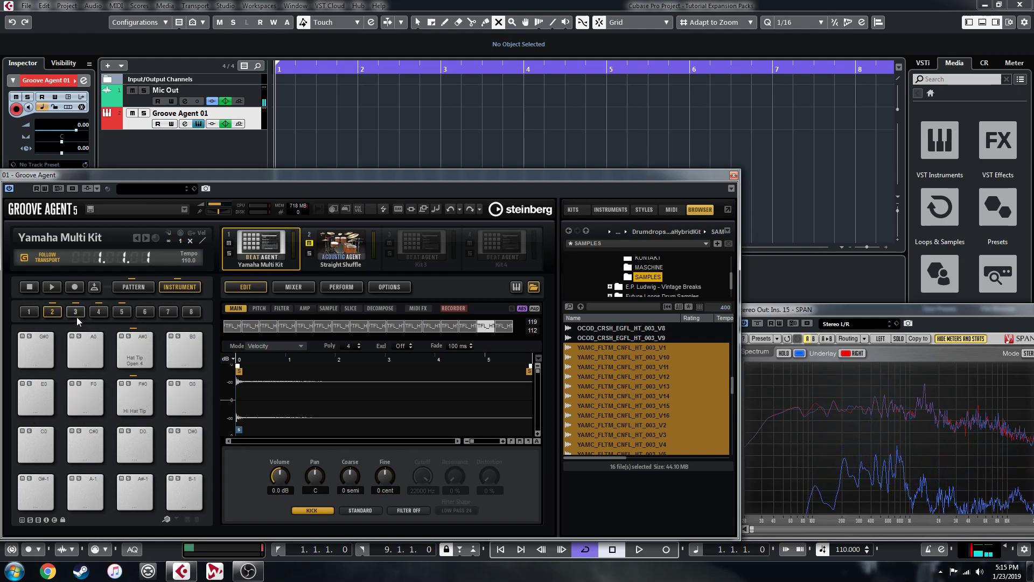
left_click(76, 312)
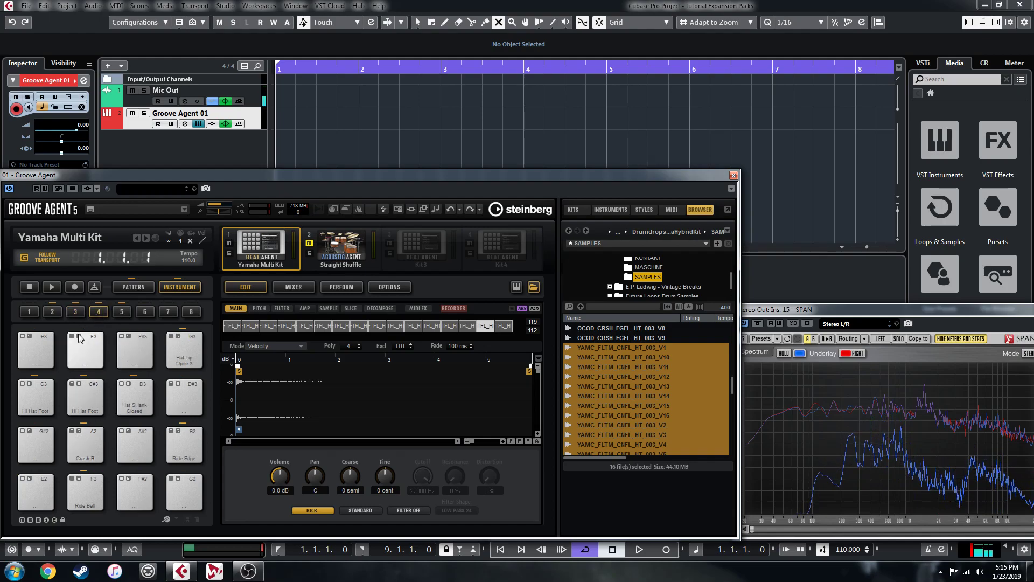
left_click(53, 312)
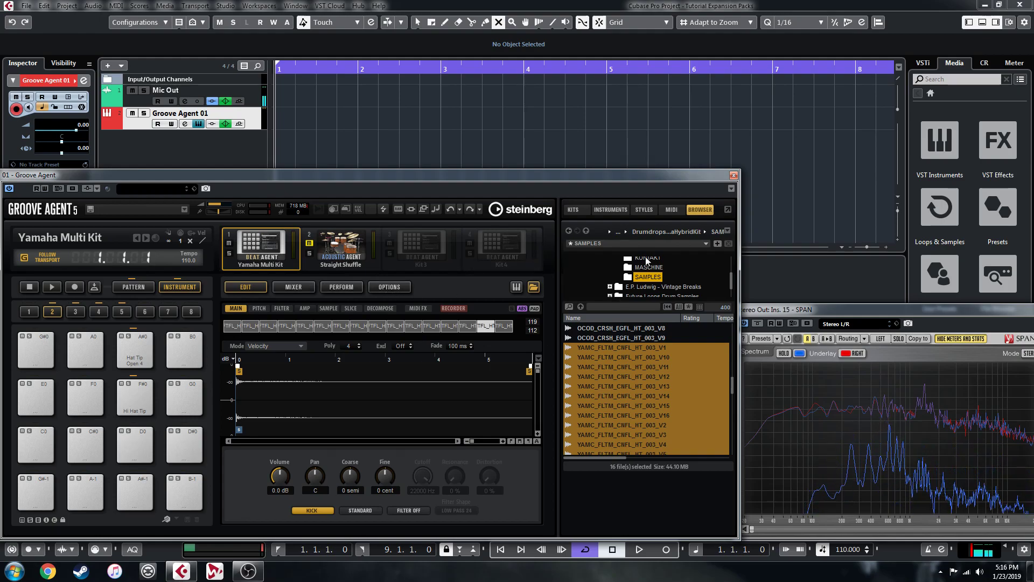
Hide the sample browser, switch pads to pattern mode and browse MIDI patterns without loading any.
left_click(532, 288)
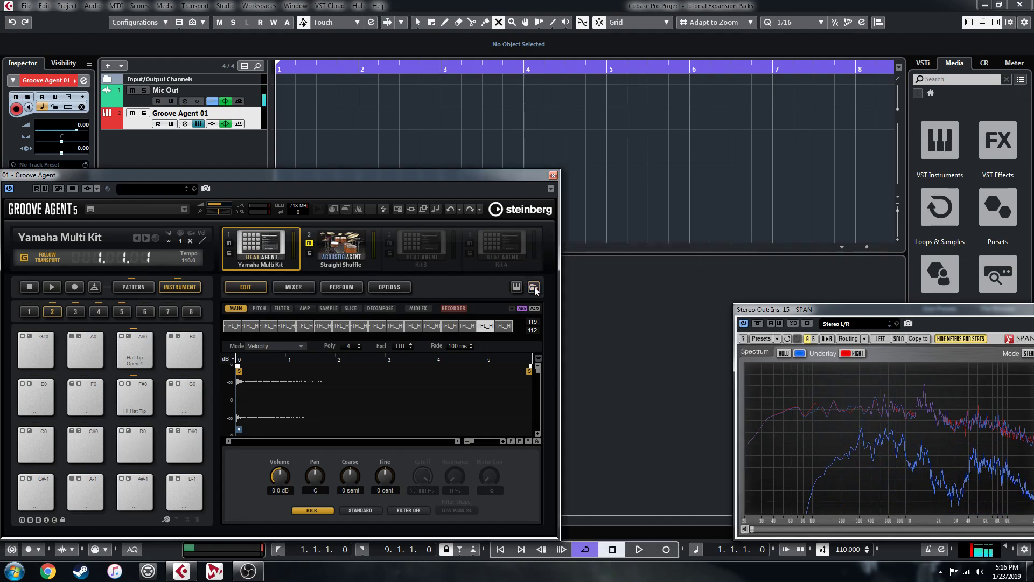
left_click(143, 288)
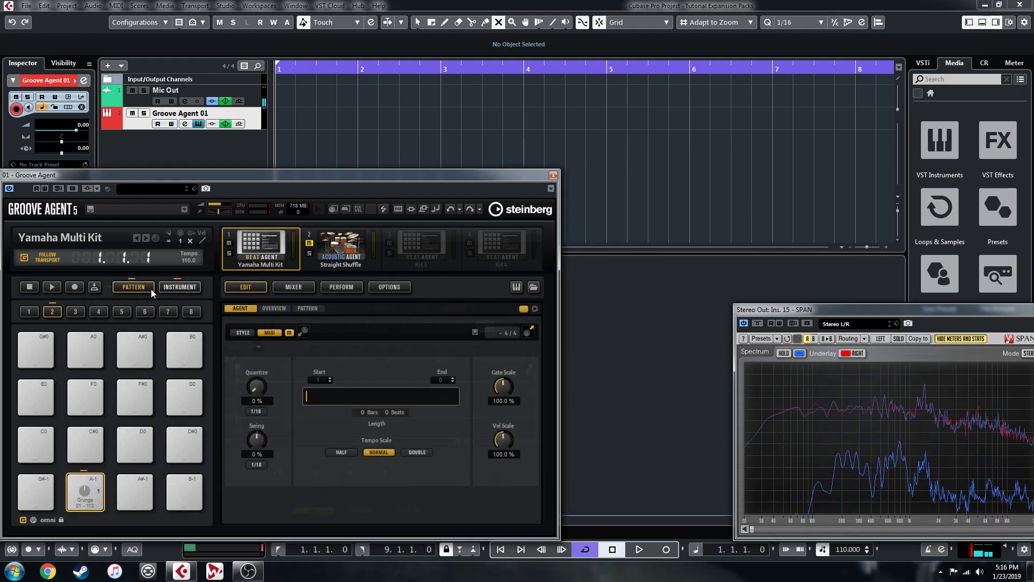
left_click(376, 330)
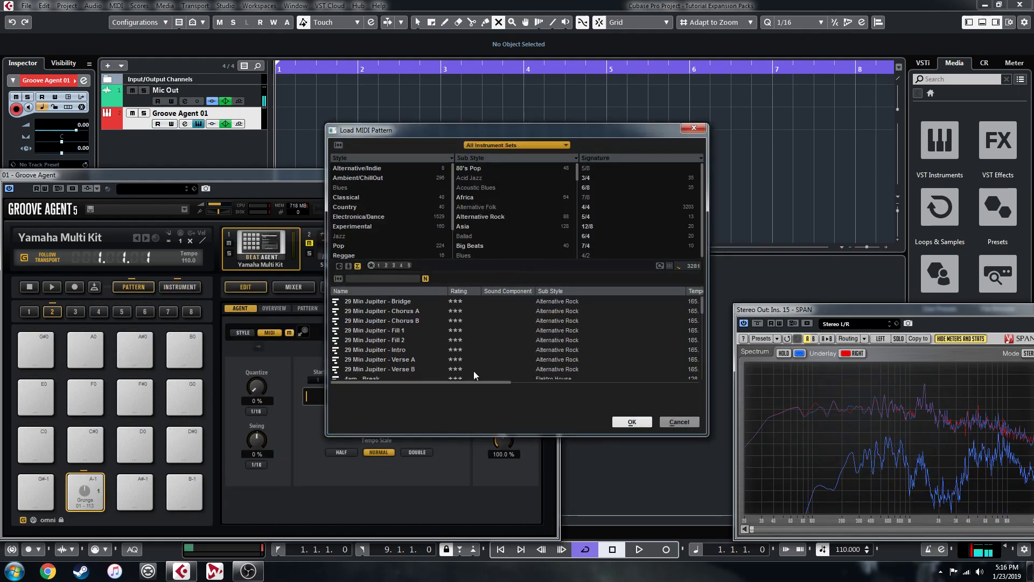
left_click(496, 144)
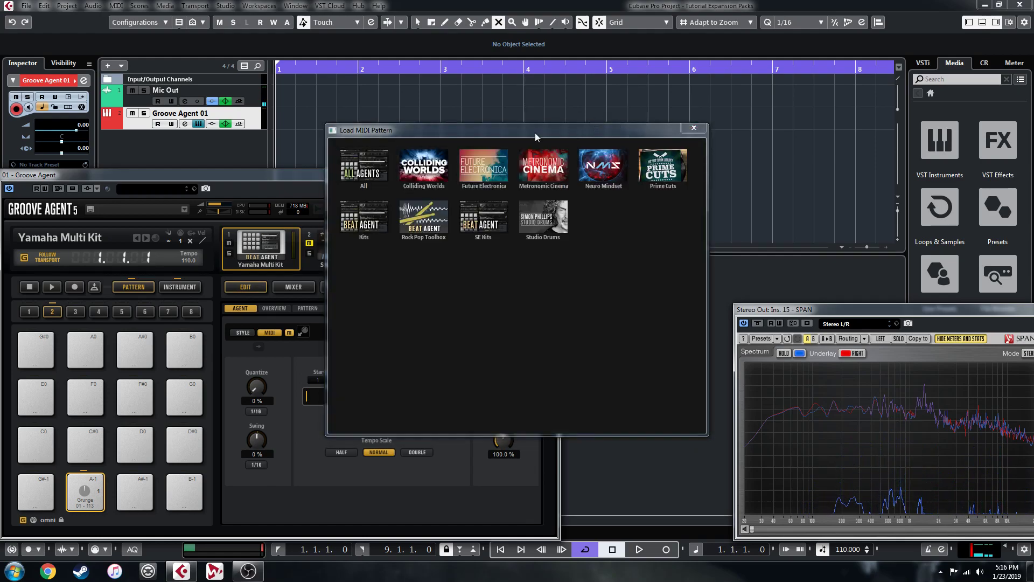
left_click(370, 171)
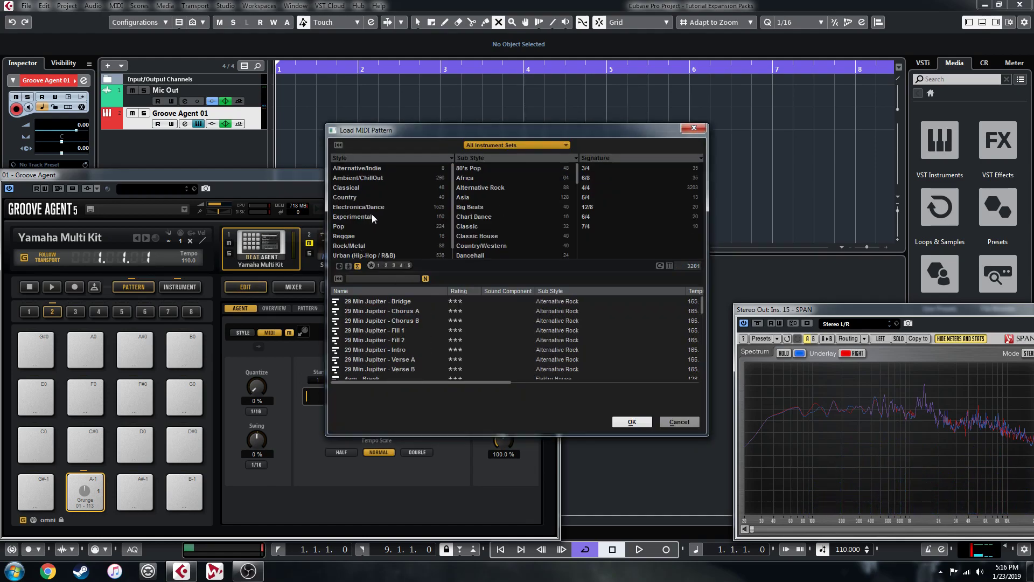
left_click(694, 129)
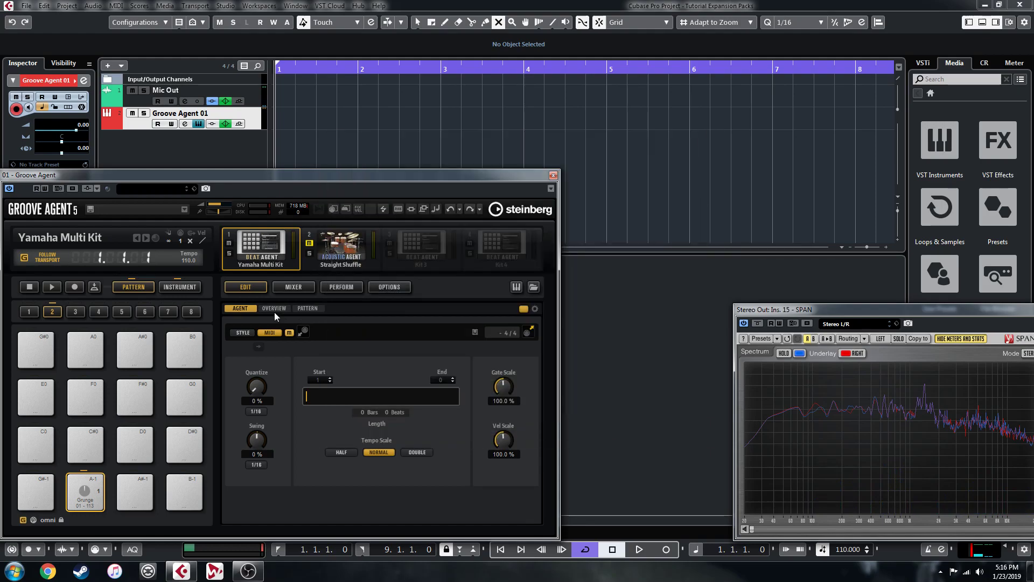
Switch the agent to styles and load the Acid Jazz 01 - 095 acoustic style.
left_click(240, 333)
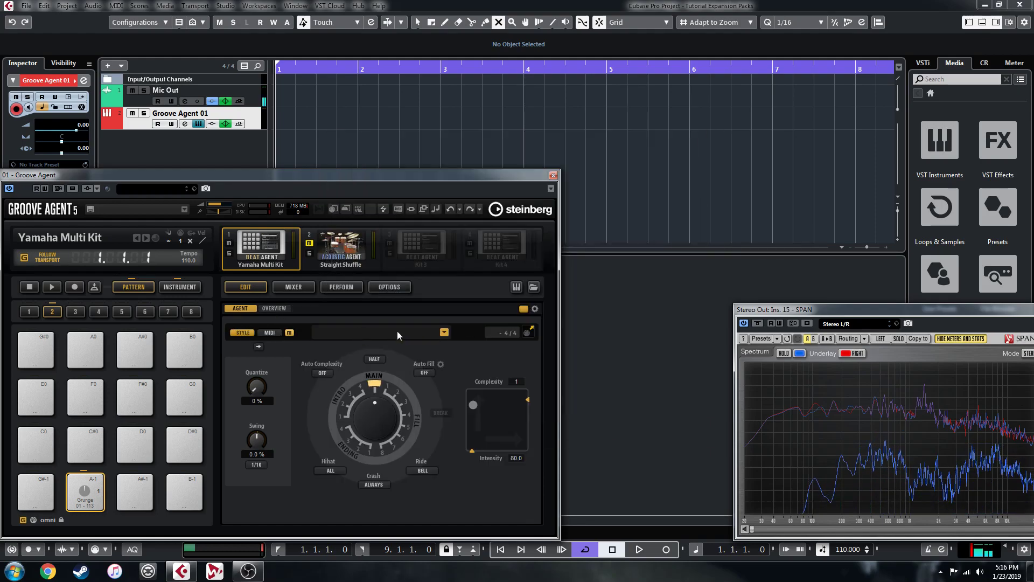
left_click(401, 330)
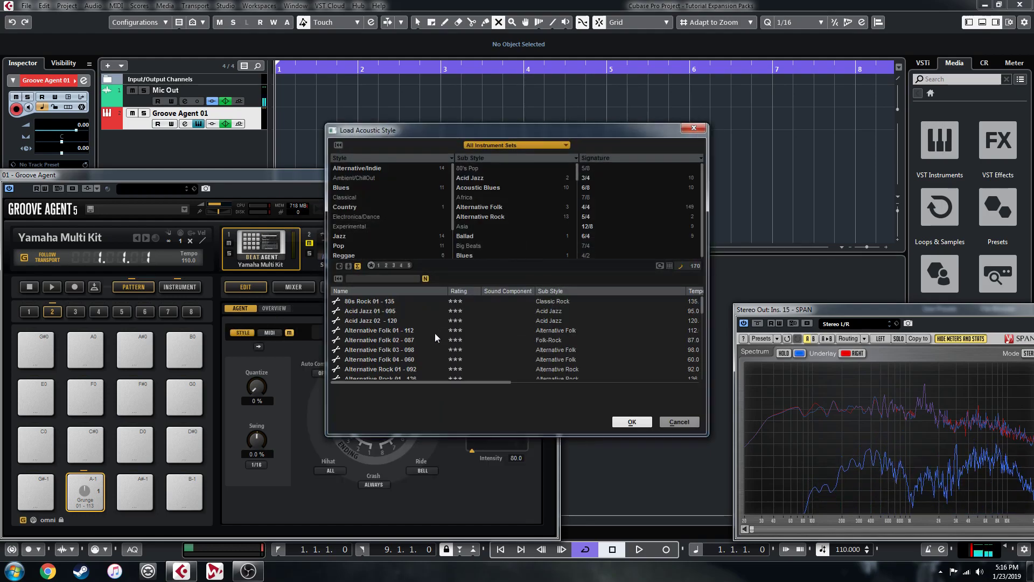
double_click(370, 312)
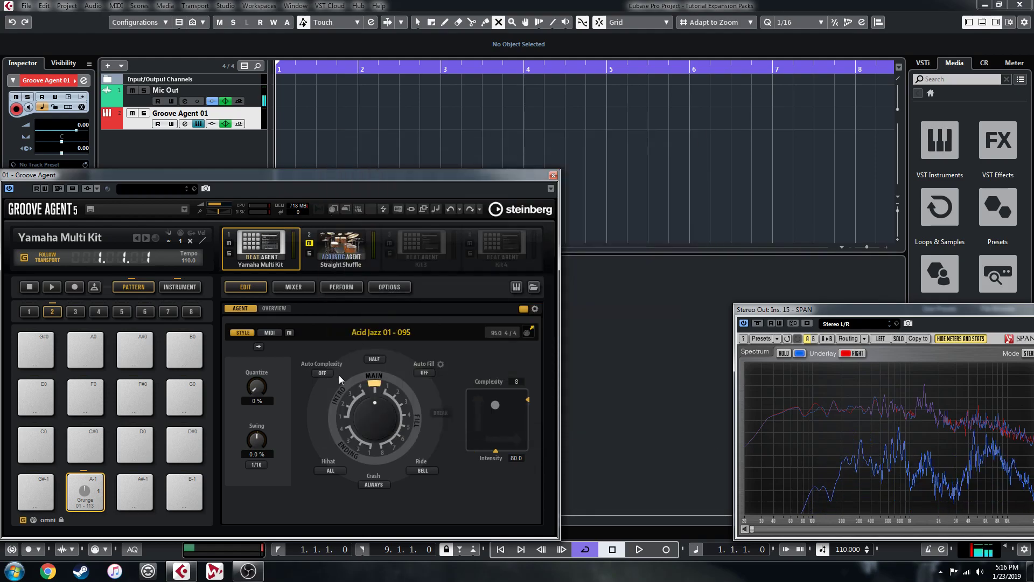
Set Auto Fill to 4 with Auto Complexity following Auto Fill, and start playback.
left_click(431, 373)
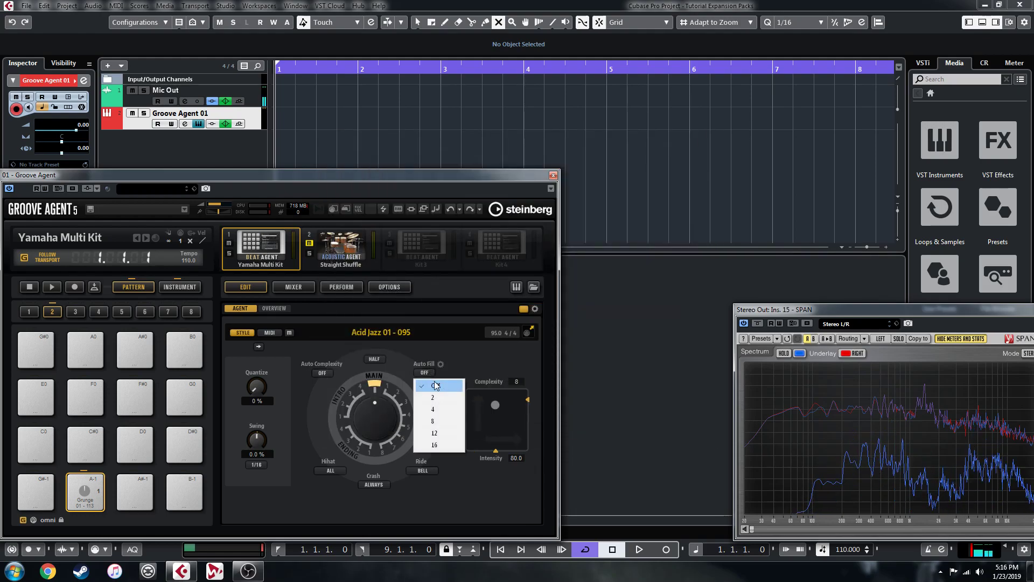
left_click(437, 409)
left_click(322, 373)
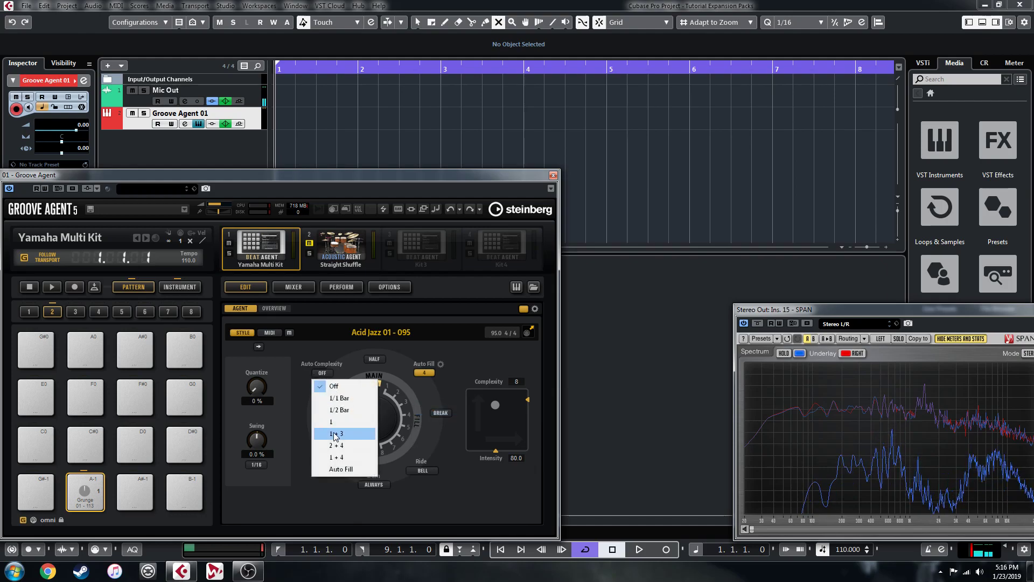
left_click(338, 469)
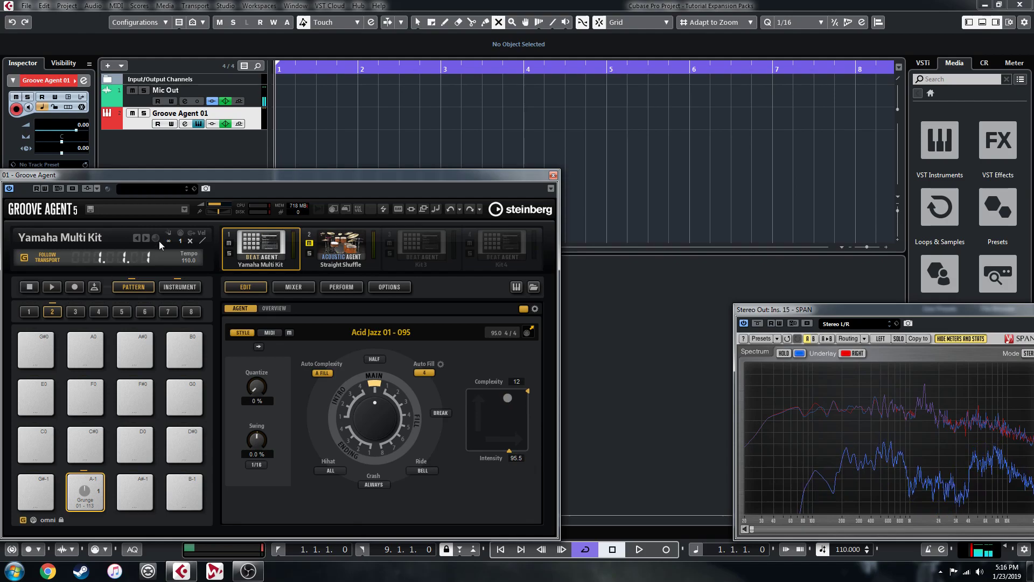
key("space")
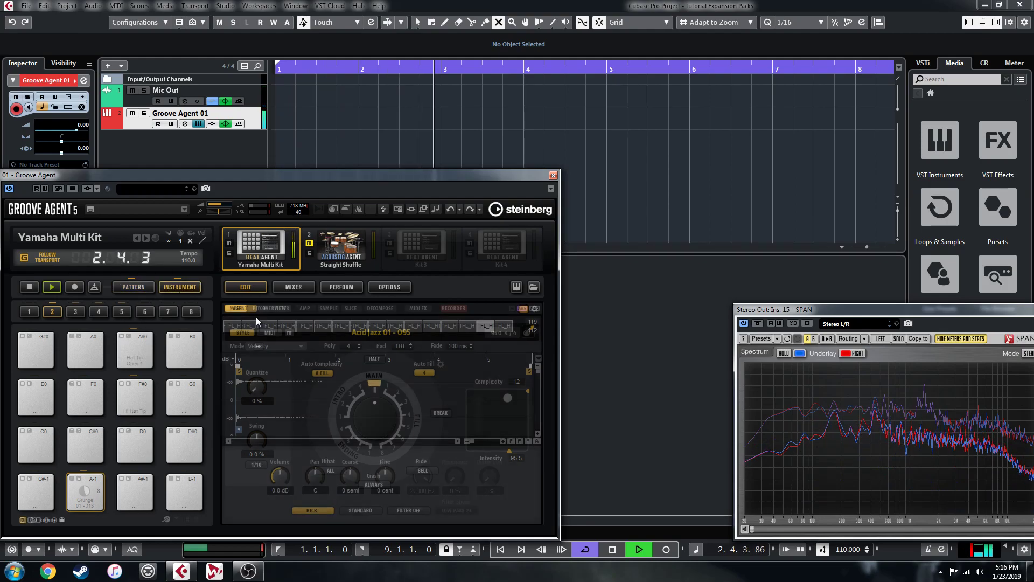
Open the style library and load Britpop 01 - 072, nudging its complexity up.
left_click(163, 287)
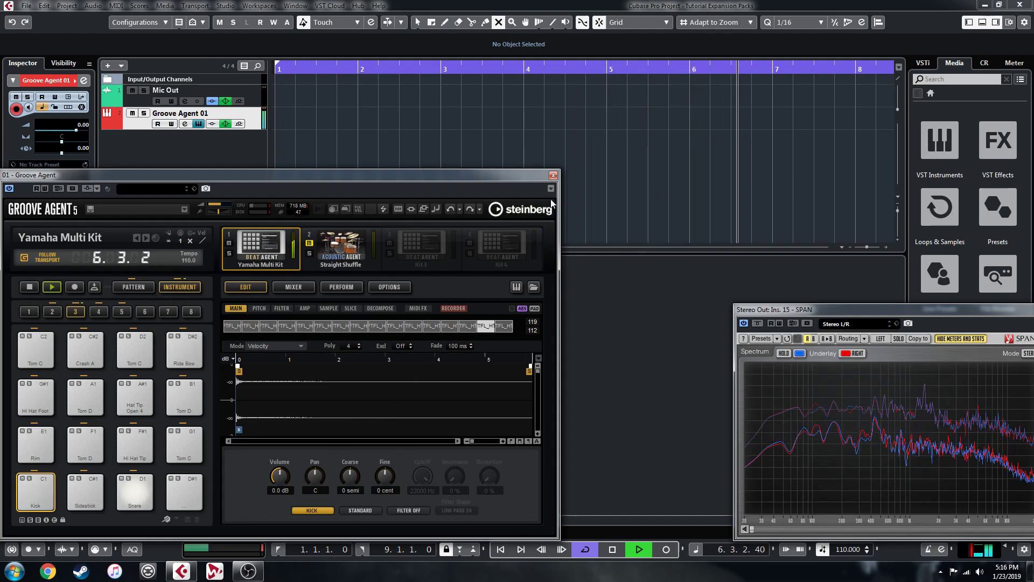
left_click(535, 290)
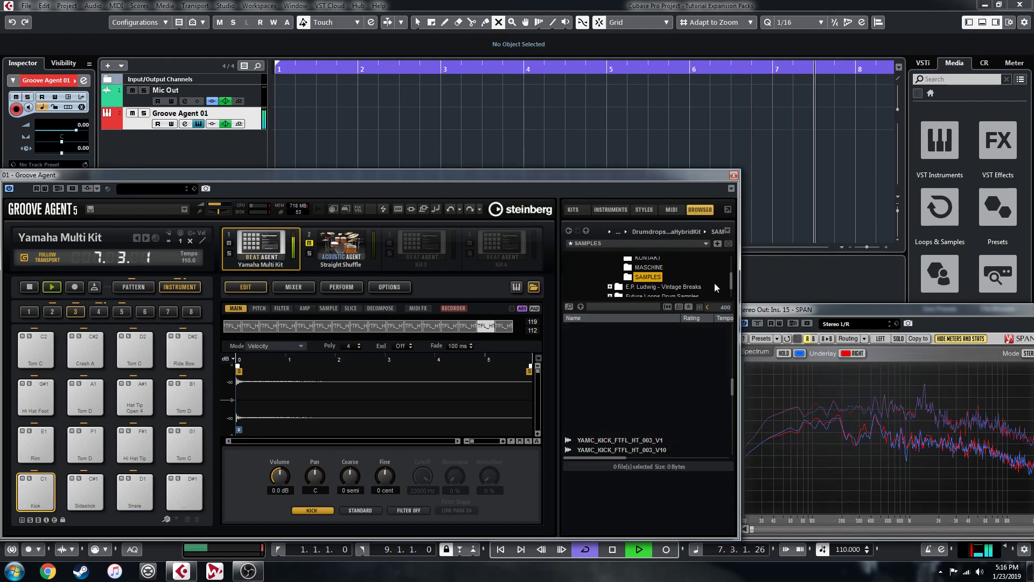
left_click(640, 210)
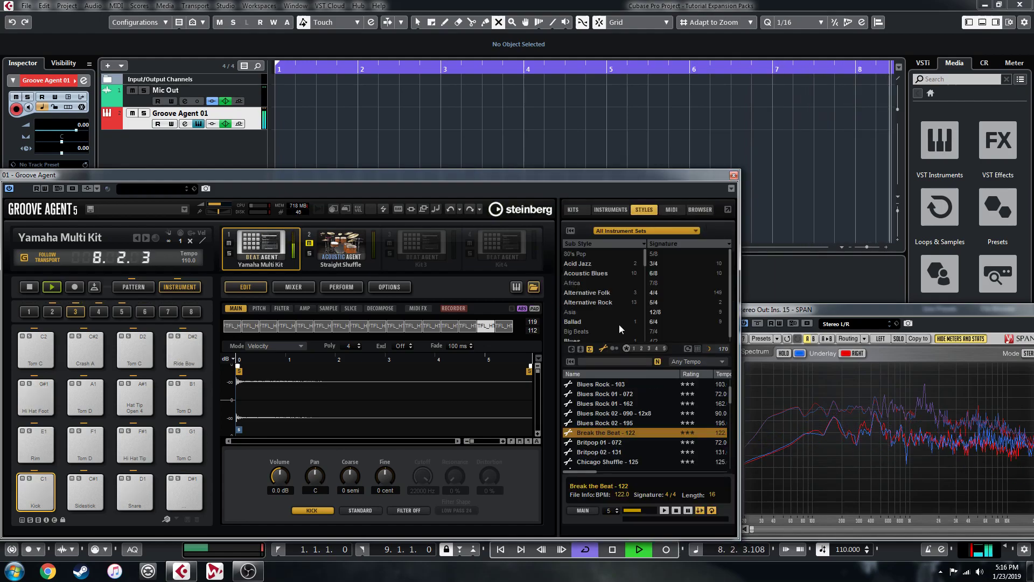
double_click(595, 442)
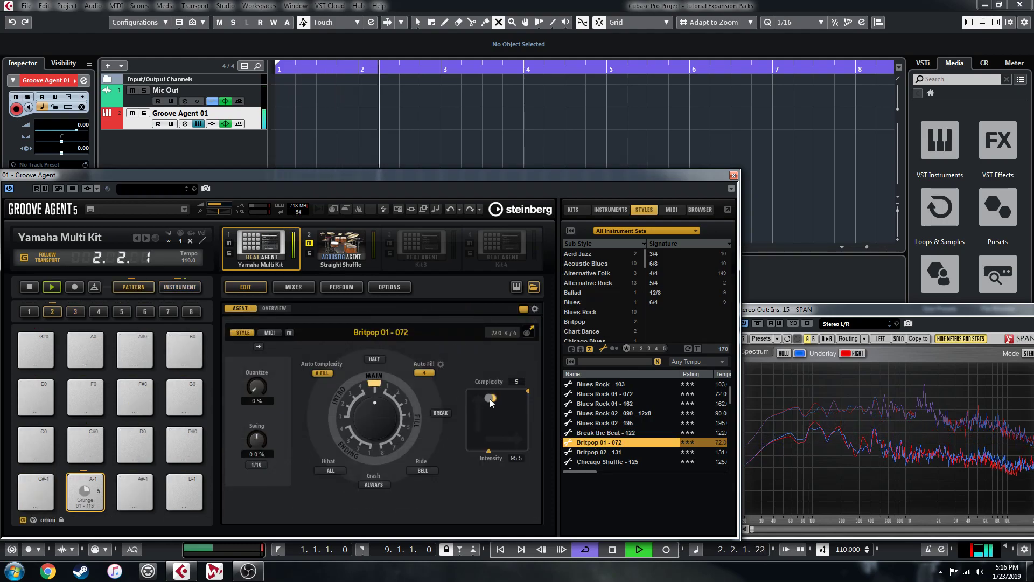
mouse_move(490, 398)
left_mouse_down()
mouse_move(509, 396)
mouse_move(492, 399)
left_mouse_up()
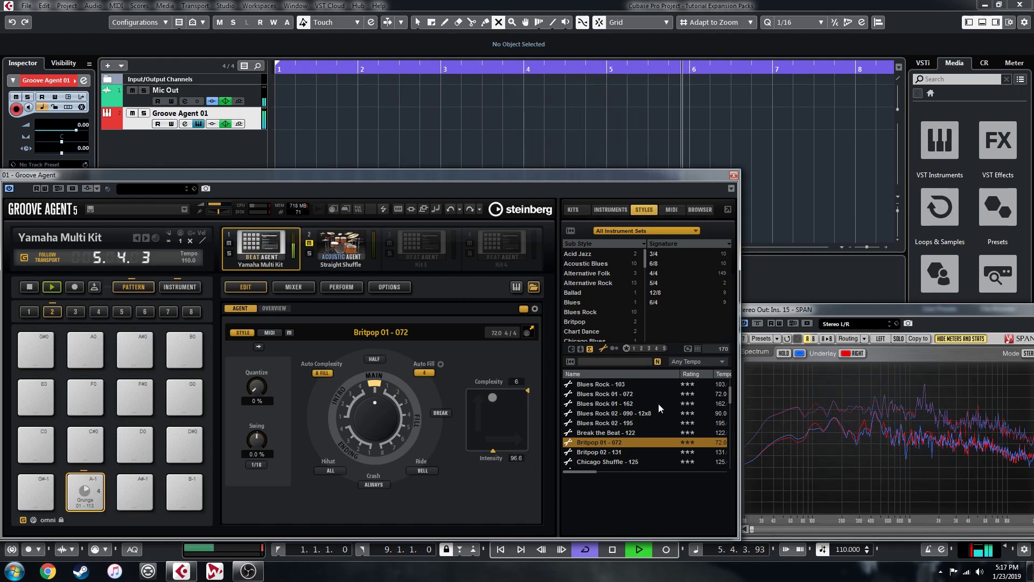
Try Classic Rock 01 - 088 with higher complexity, then Classic Rock 01 - 146.
scroll(609, 431, "down", 2)
left_click(604, 434)
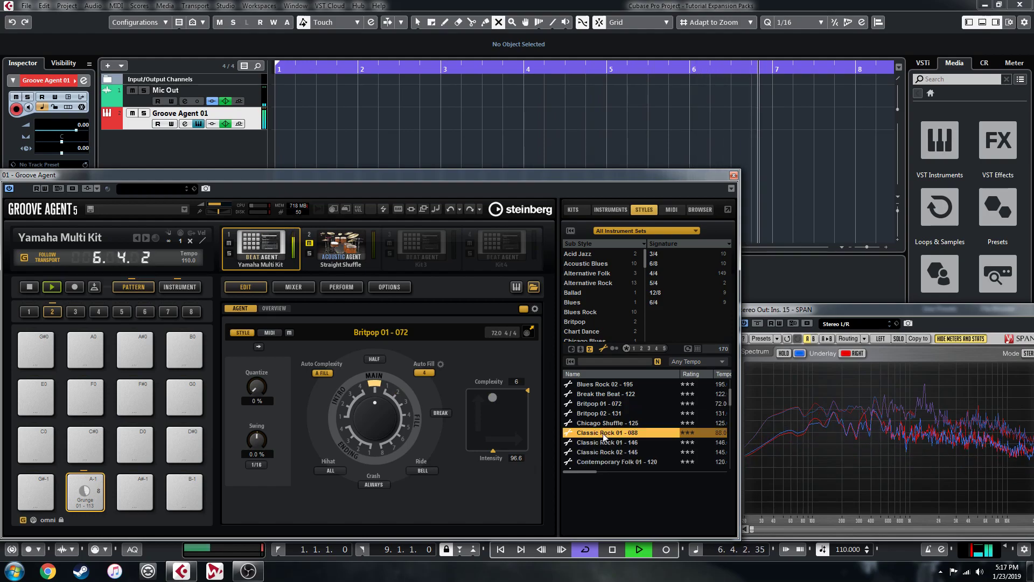
left_click_drag(492, 397, 507, 398)
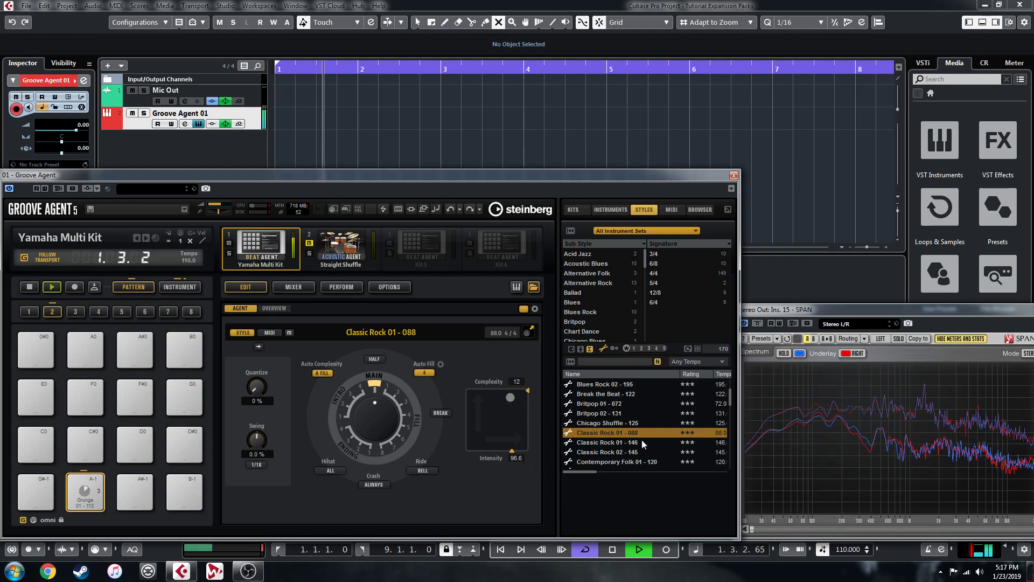
left_click(603, 442)
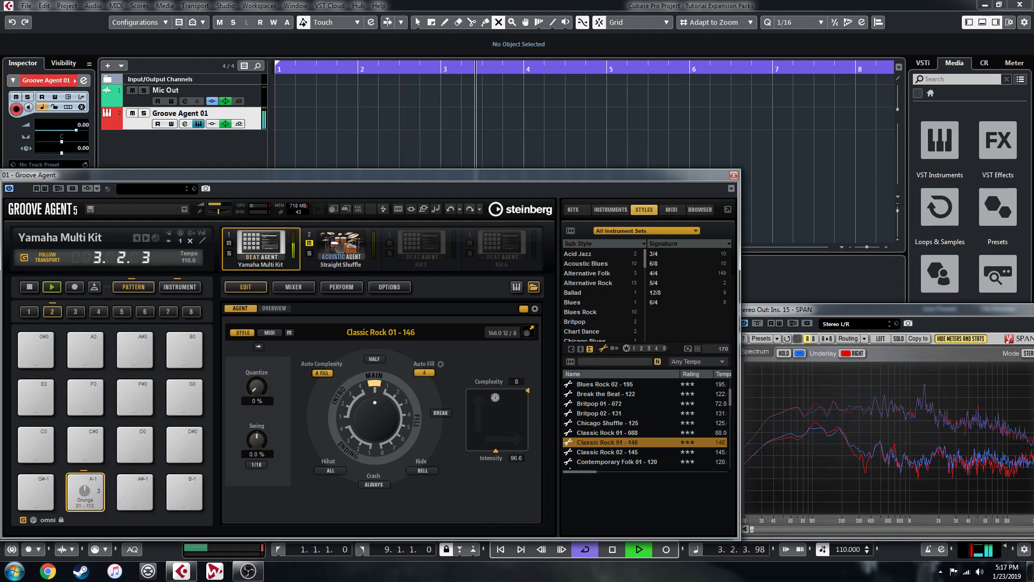
Load Contemporary Folk 02 - 084, raising complexity and lowering intensity.
scroll(652, 449, "down", 2)
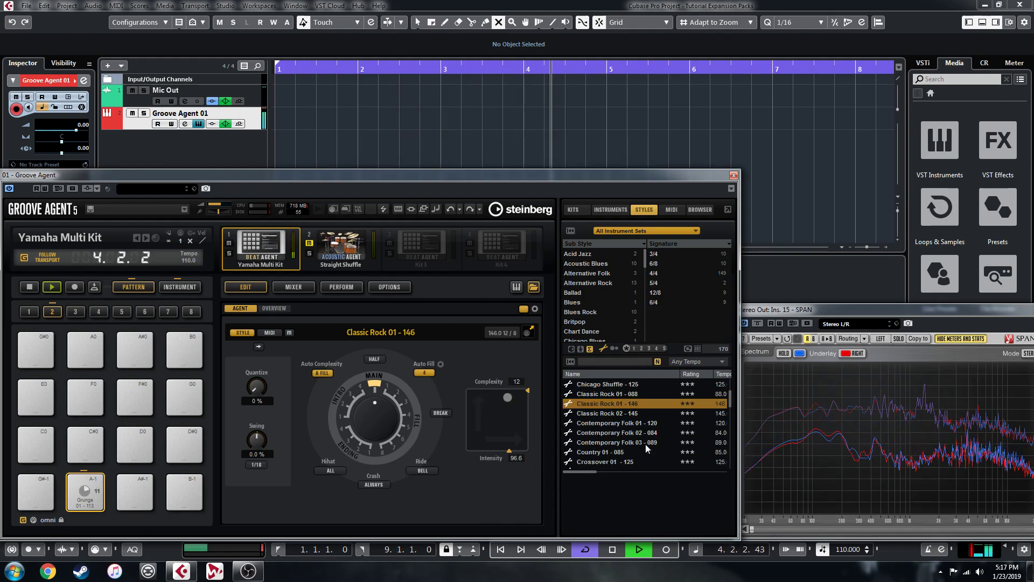
left_click(609, 432)
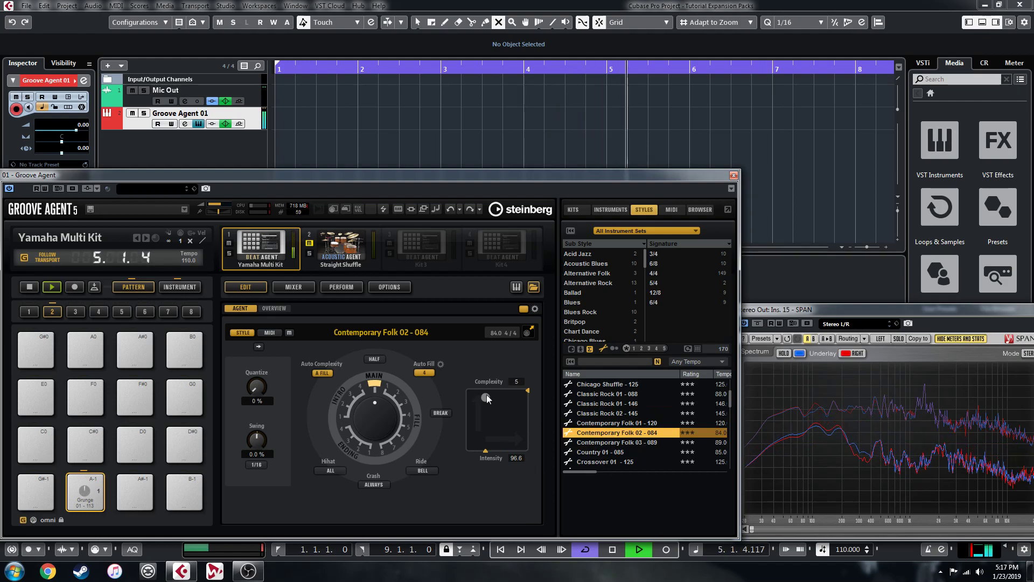
left_click_drag(499, 395, 511, 399)
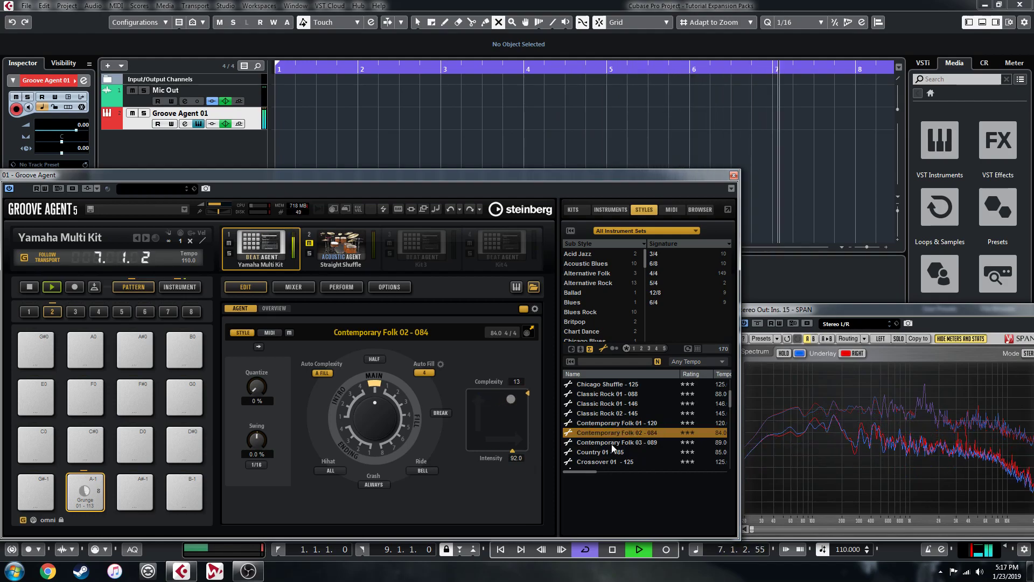
Load Crossover 01 - 080 and push its complexity up to 10.
scroll(612, 444, "down", 2)
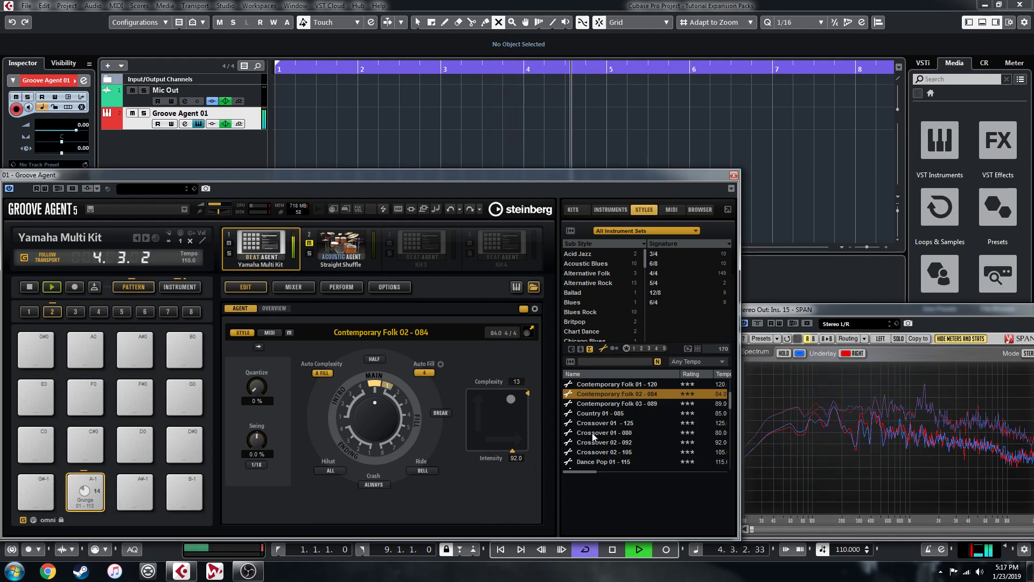
left_click(593, 432)
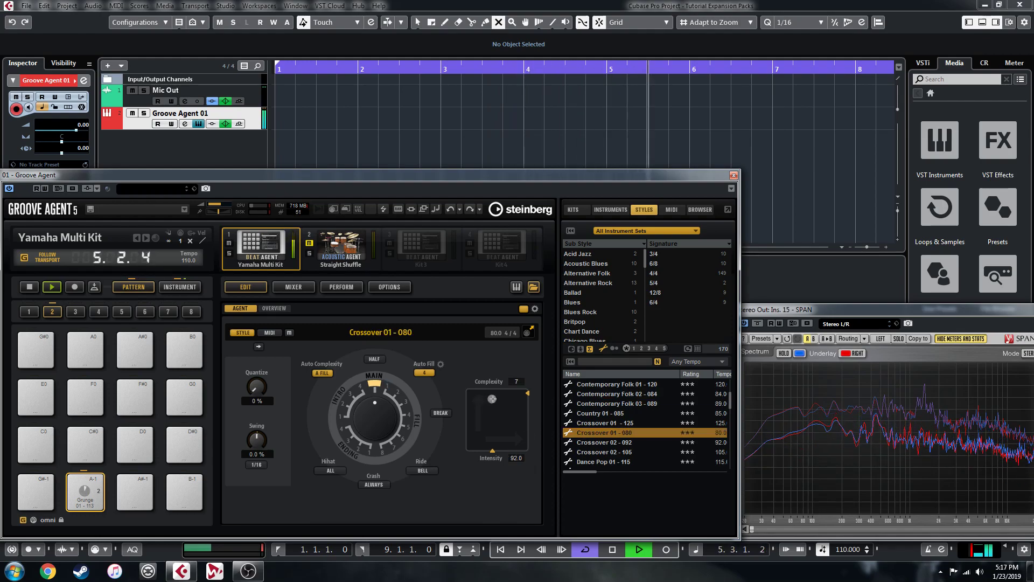
left_click_drag(491, 398, 501, 398)
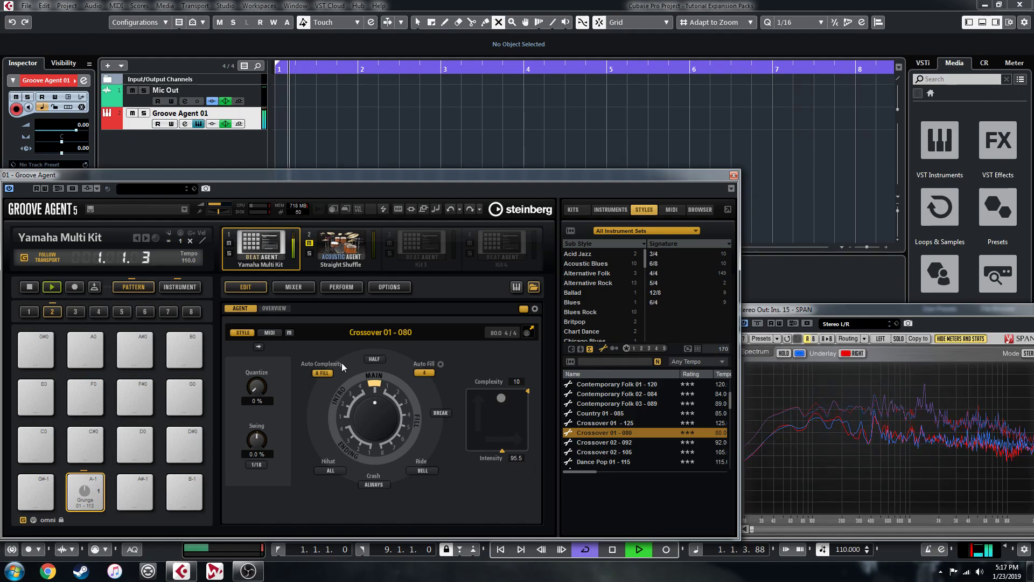
Stop playback and show the Straight Shuffle acoustic kit's instruments.
key("space")
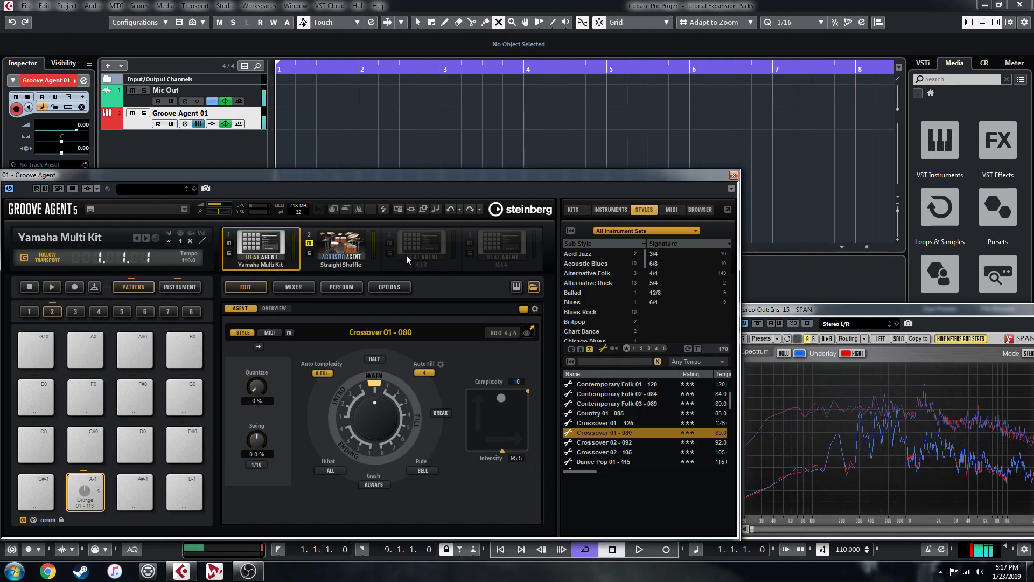
left_click(337, 266)
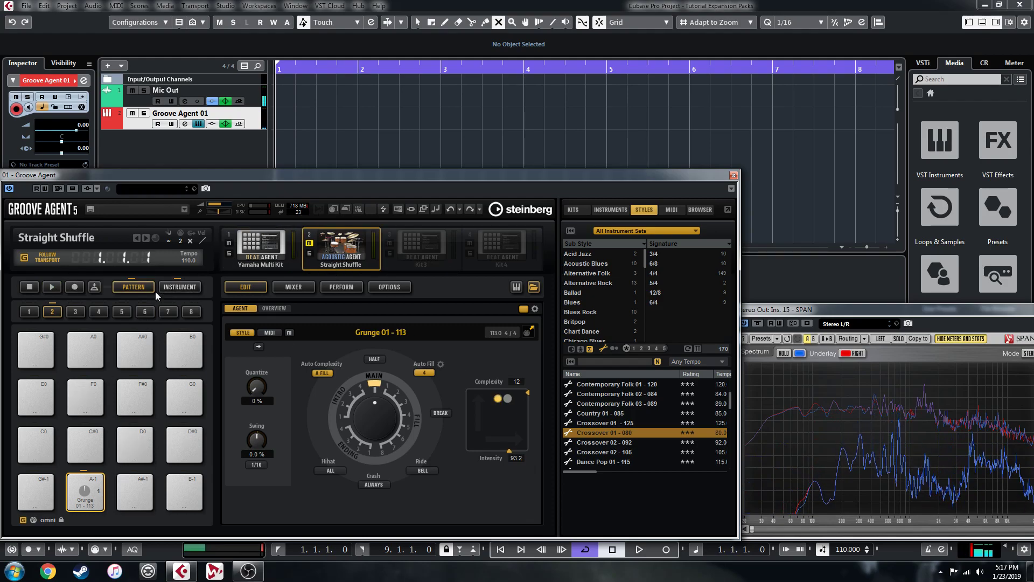
left_click(180, 287)
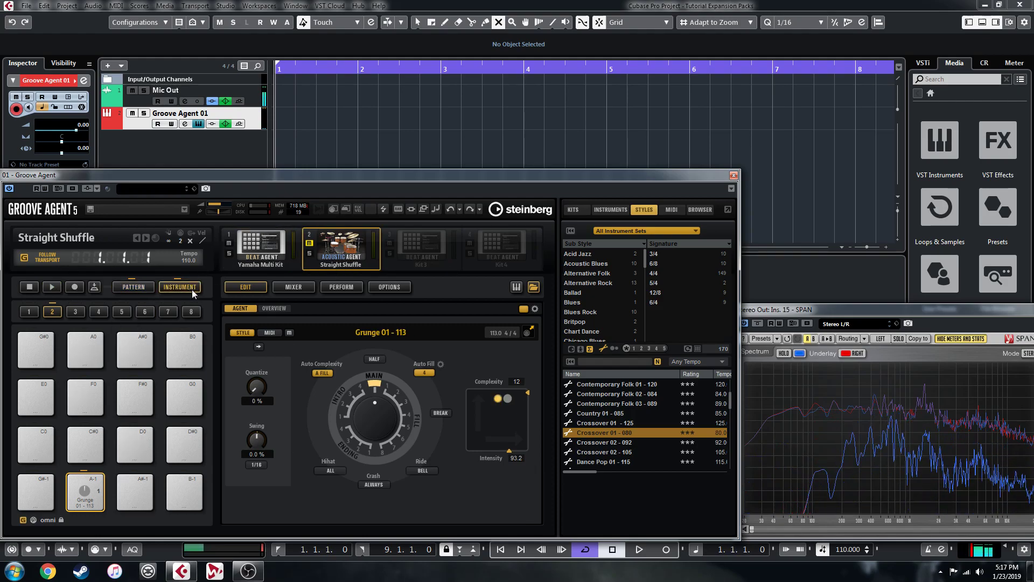
Audition the closed hihat tip, then return to Yamaha Multi Kit and browse the Toms instruments.
left_click(134, 392)
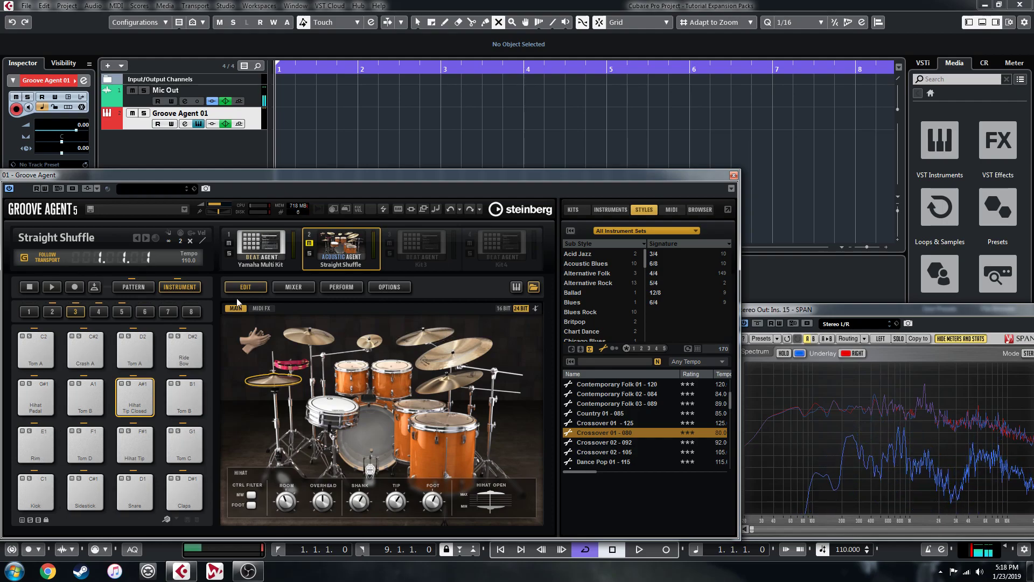
left_click(253, 248)
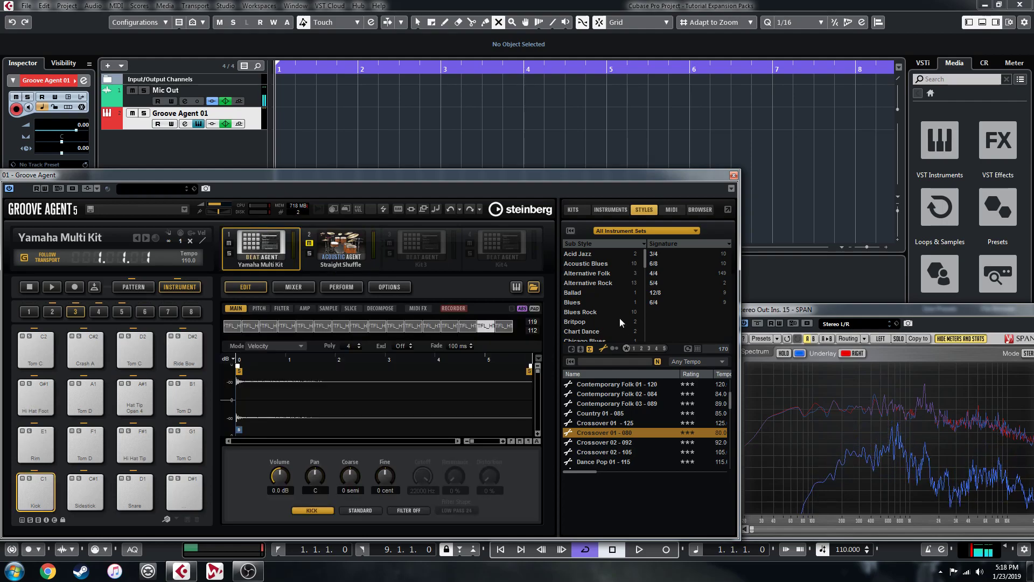
left_click(597, 211)
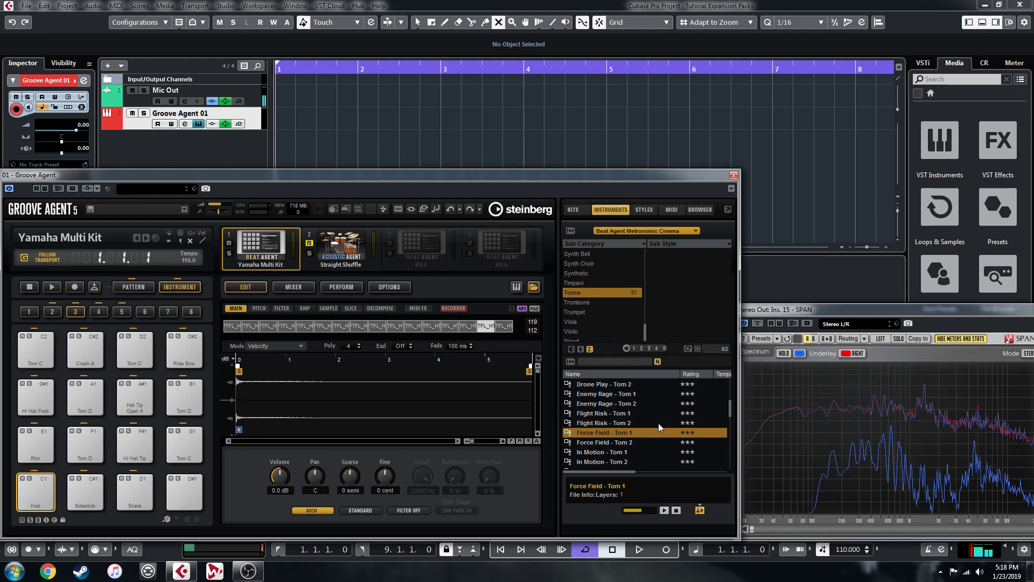
Flip between PATTERN and INSTRUMENT pages, then display the Straight Shuffle kit in slot 2.
left_click(143, 286)
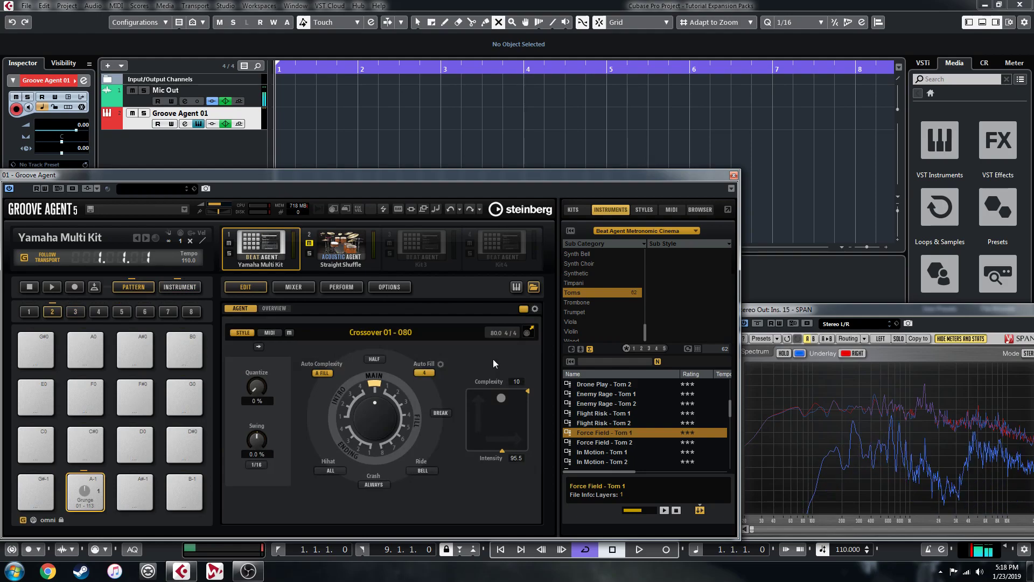
left_click(178, 288)
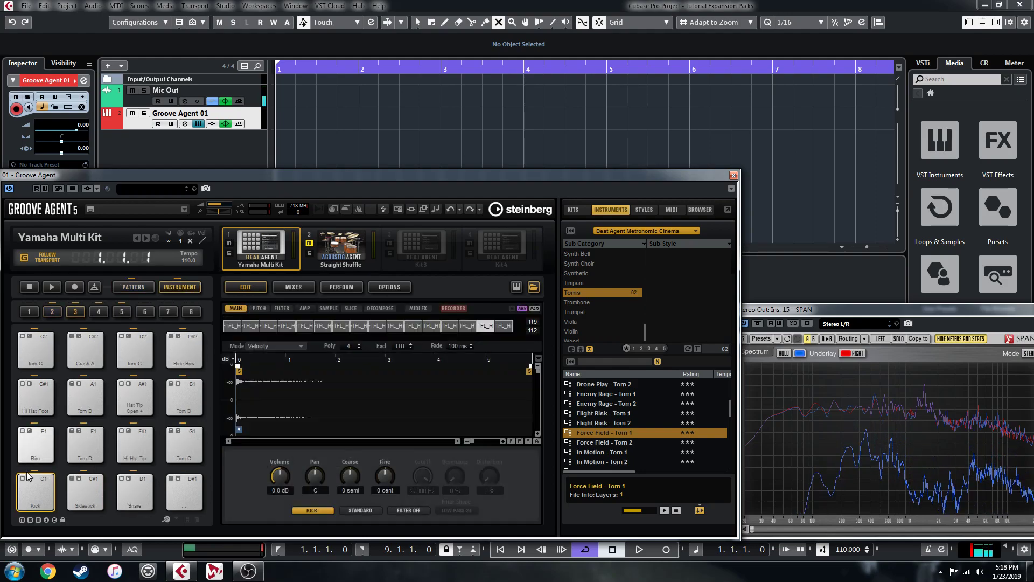
left_click(341, 247)
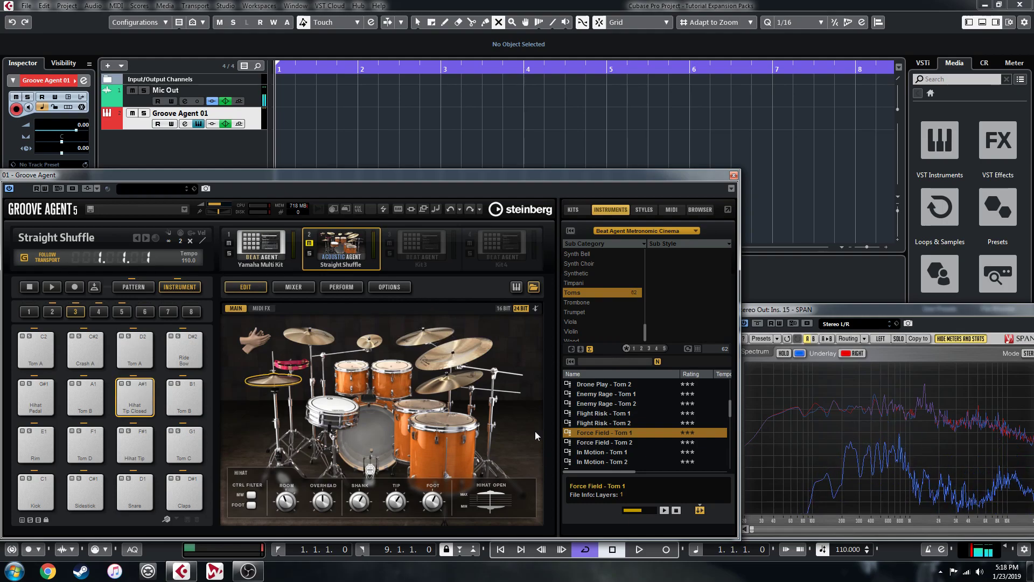
Reselect the first kit slot and pick the Allen Morgan Signature Drums library.
left_click(259, 249)
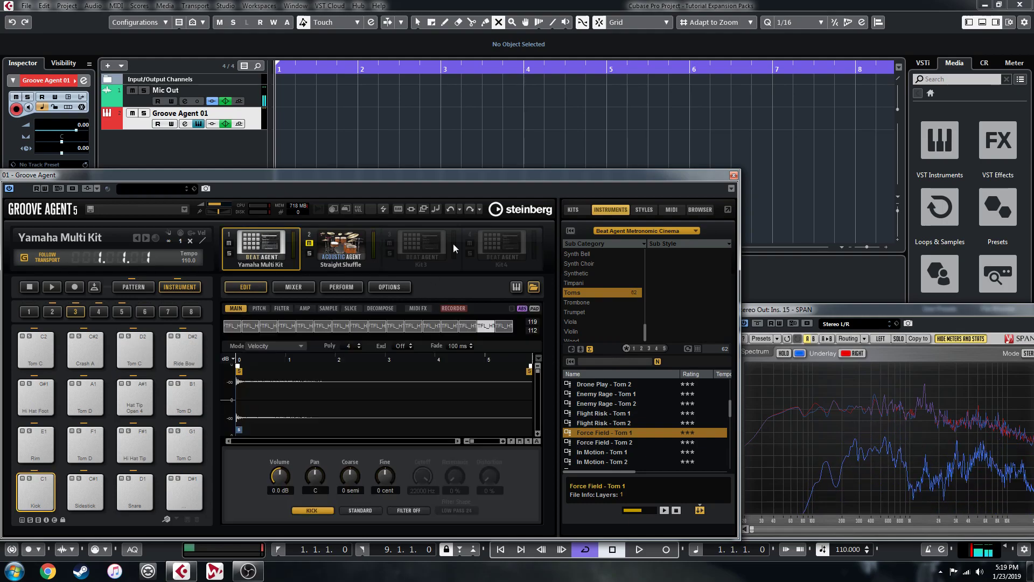
left_click(627, 231)
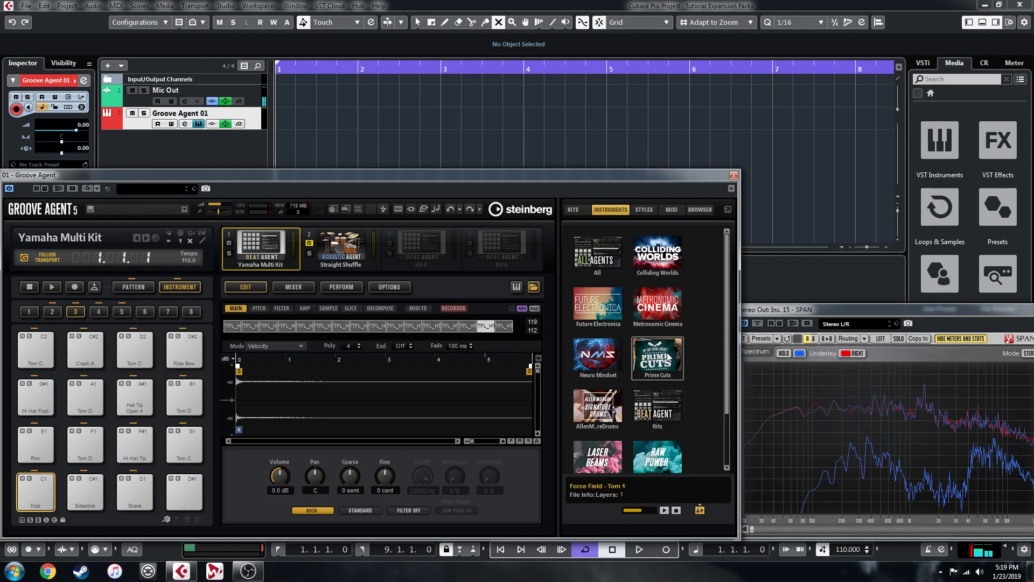
left_click(587, 404)
scroll(624, 412, "down", 2)
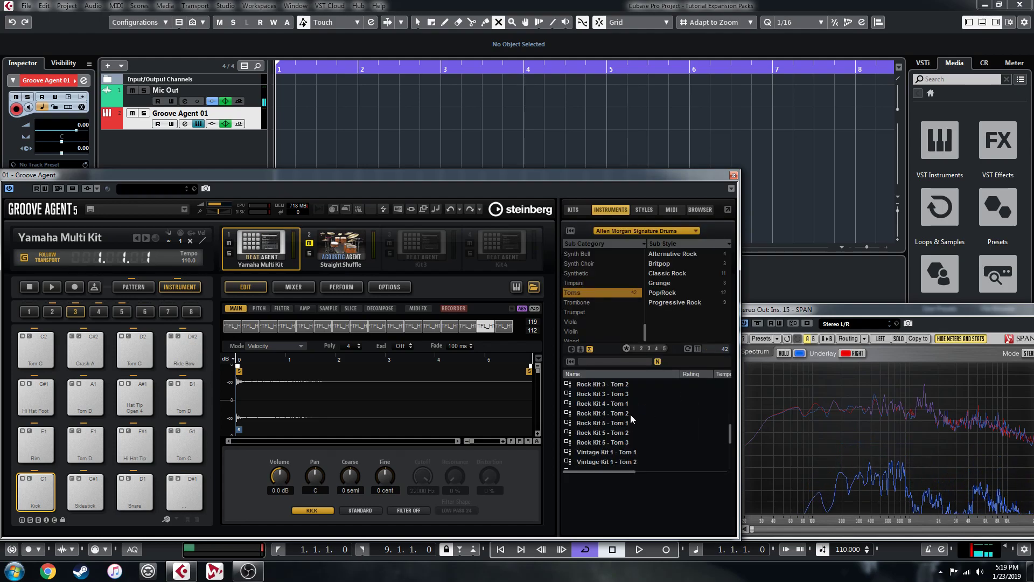
scroll(629, 412, "up", 2)
List Allen Morgan kits and load Modern Hip Hop Kit 1, then Vintage Kit 1.
left_click(573, 211)
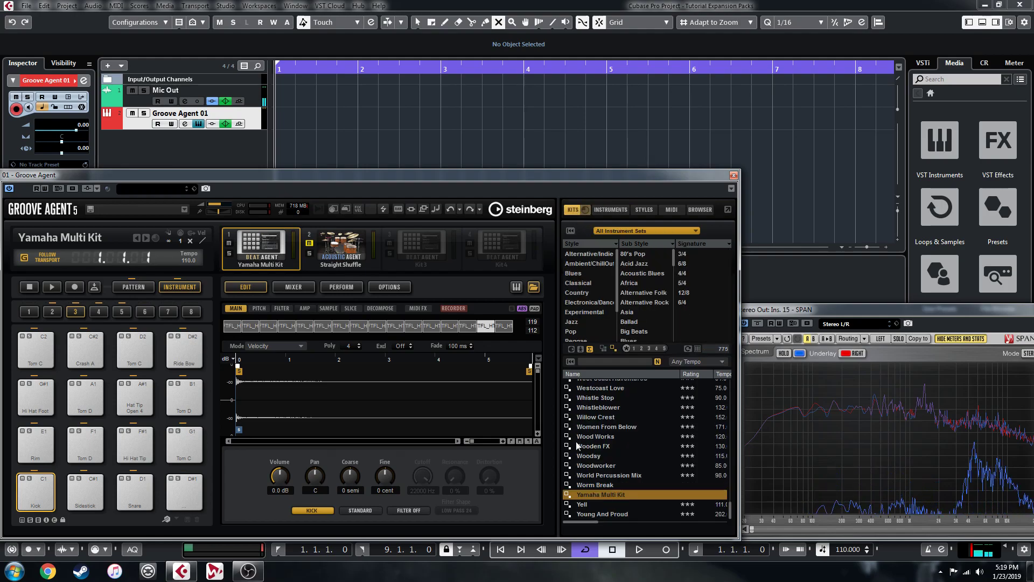
left_click(642, 232)
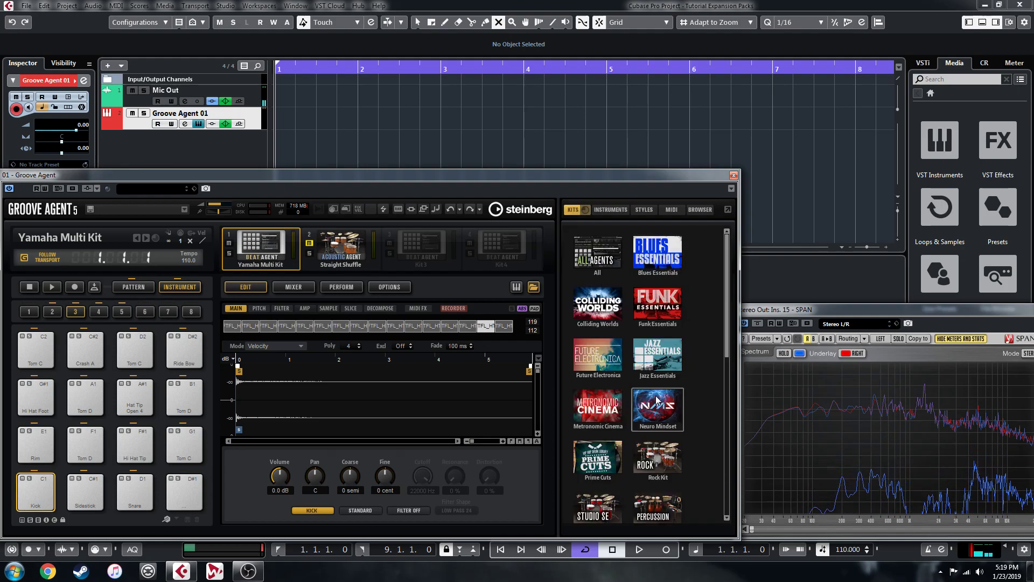
scroll(680, 425, "down", 3)
left_click(658, 376)
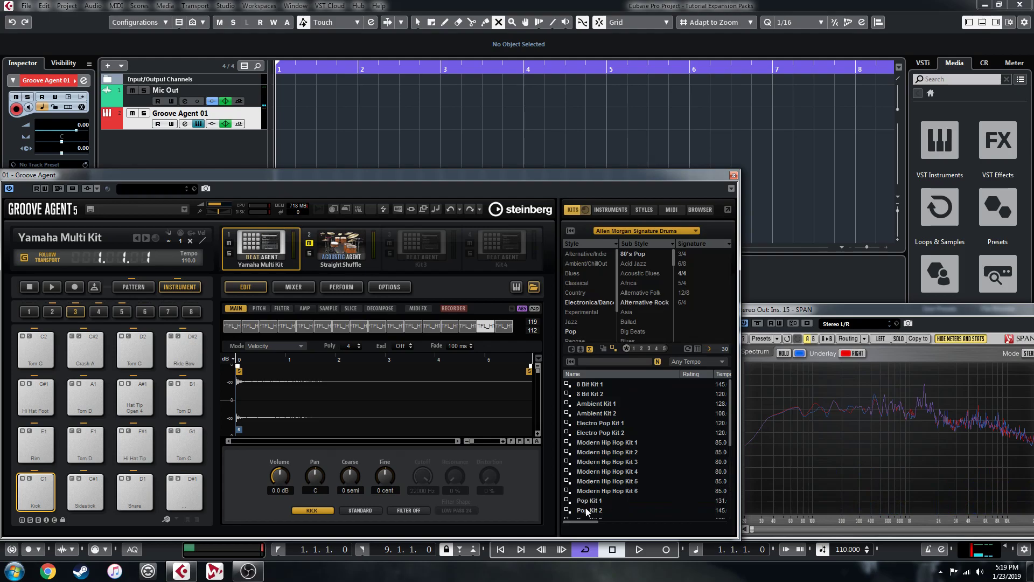
double_click(610, 445)
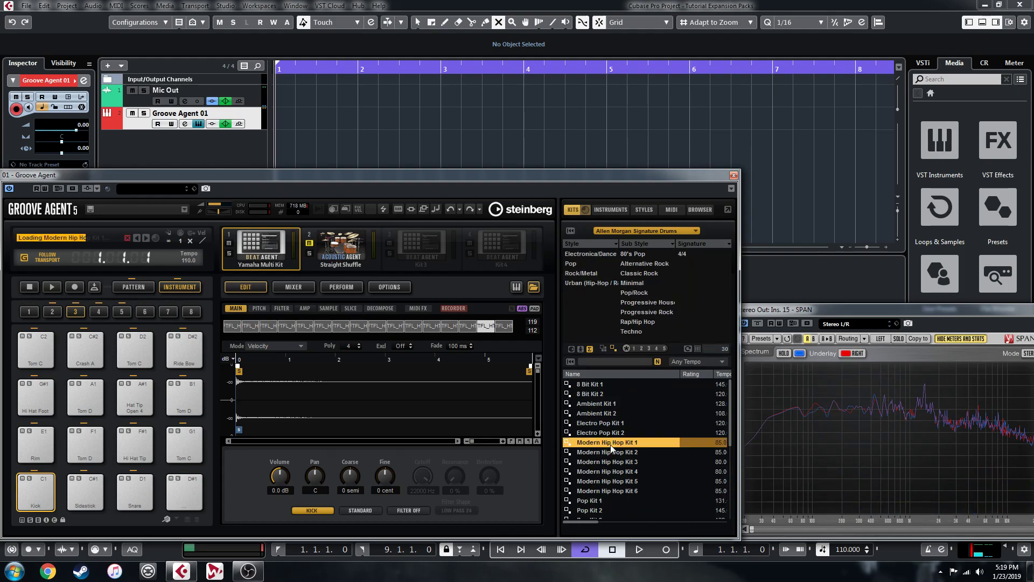
scroll(623, 470, "down", 4)
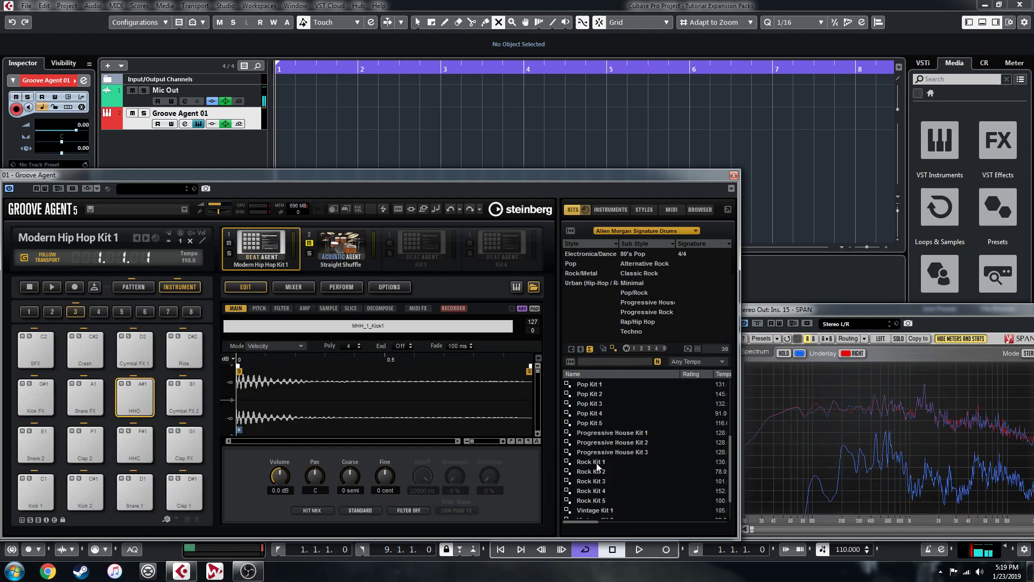
double_click(592, 509)
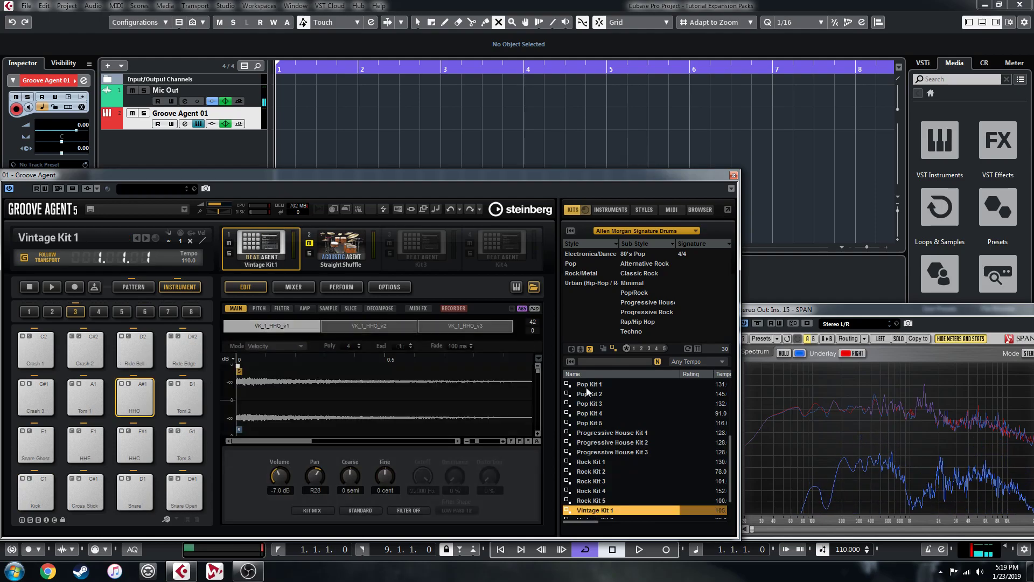
Switch to pattern mode, start playback and try several complexity/intensity positions on the XY pad.
left_click(132, 287)
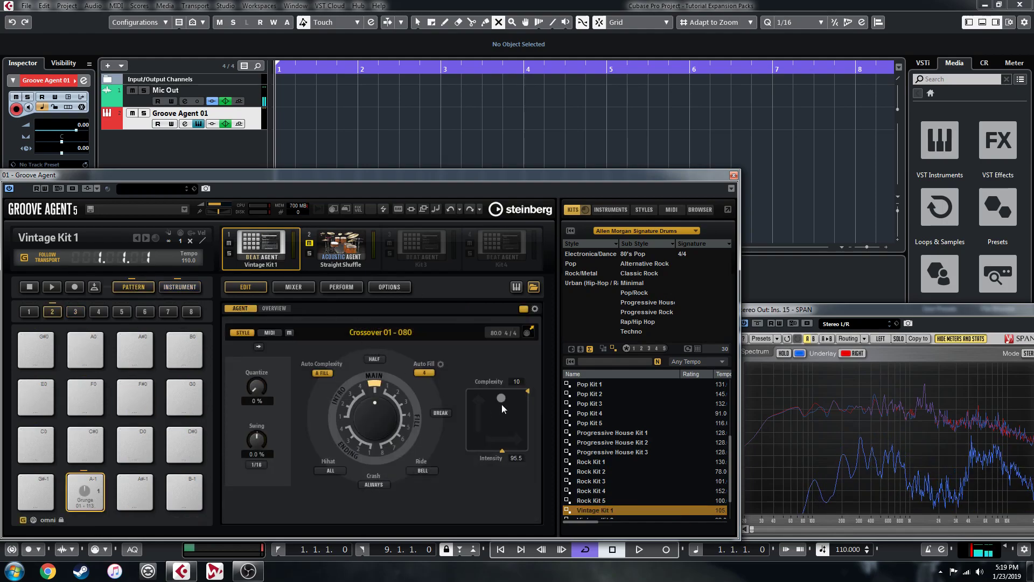
key("space")
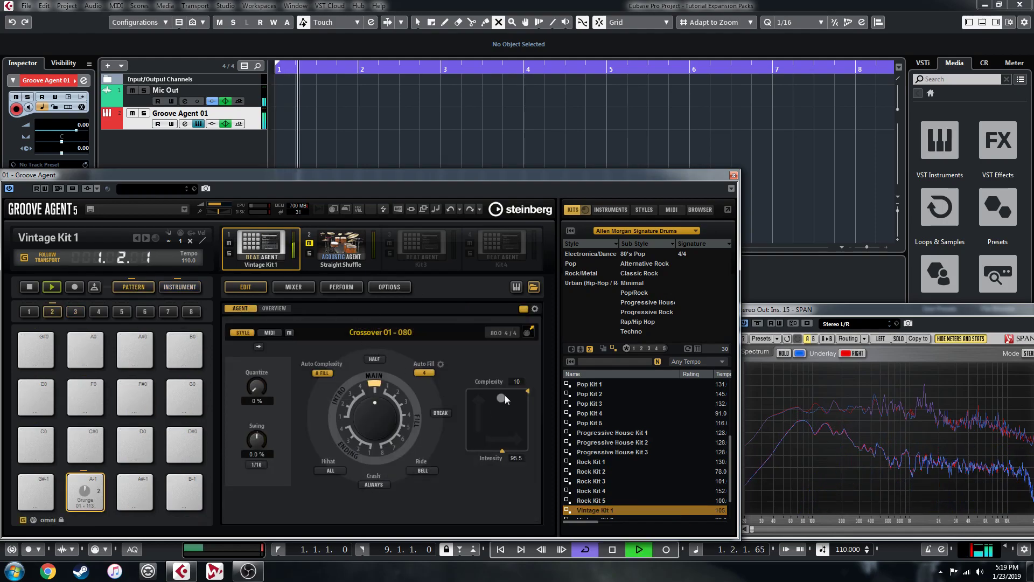
mouse_move(504, 399)
left_mouse_down()
mouse_move(515, 397)
mouse_move(492, 406)
left_mouse_up()
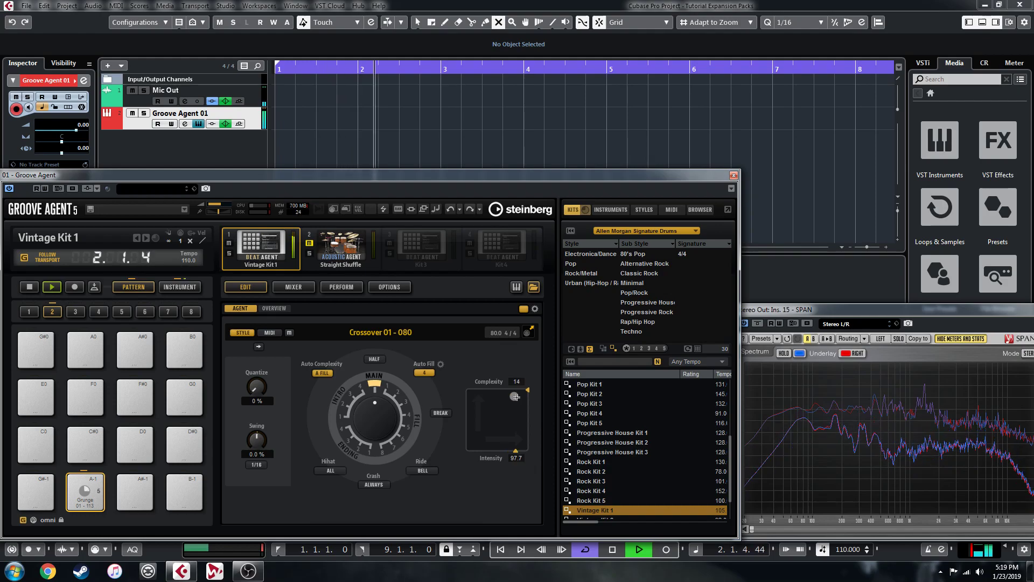
left_click(589, 404)
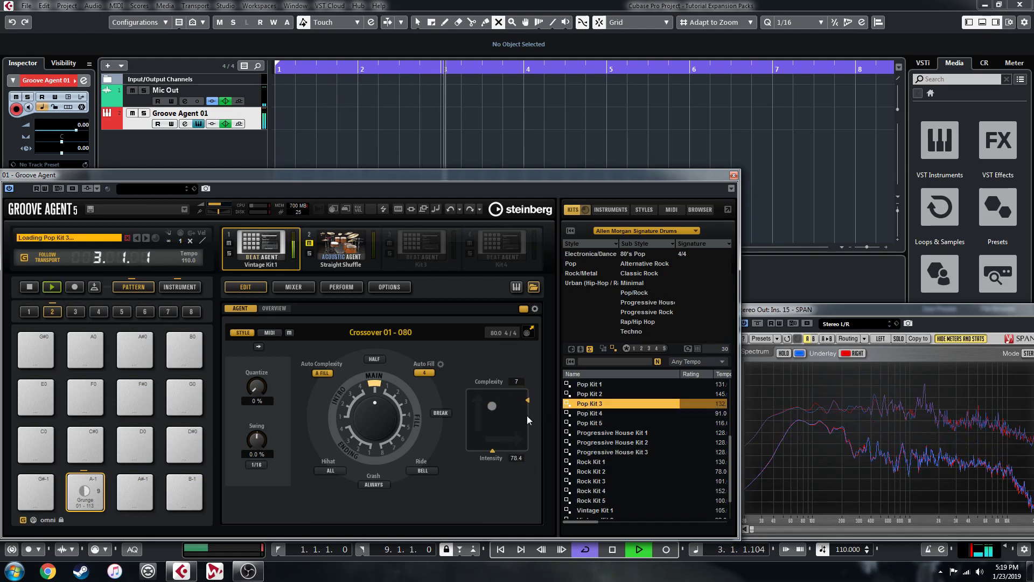
left_click(510, 398)
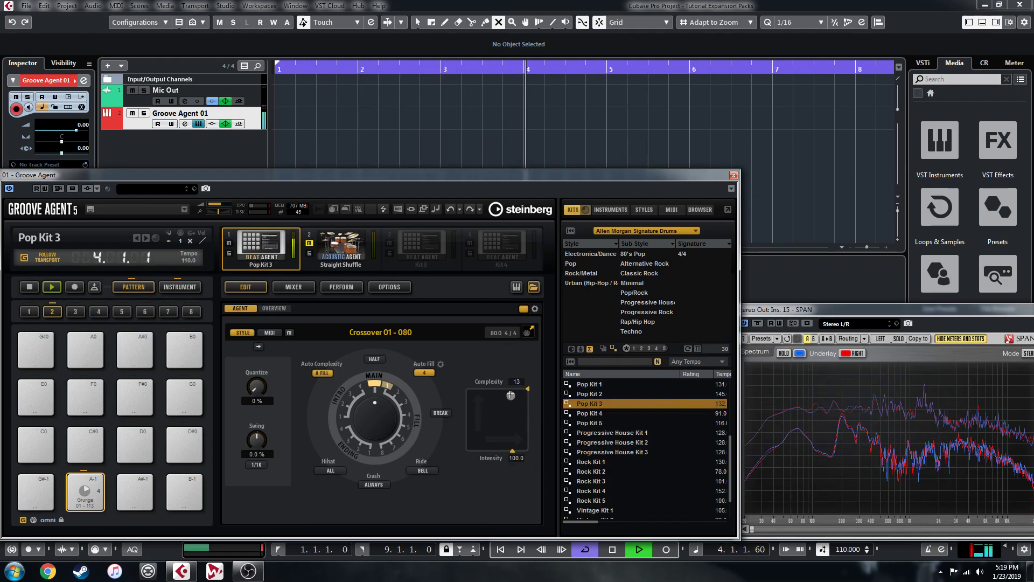
left_click(491, 395)
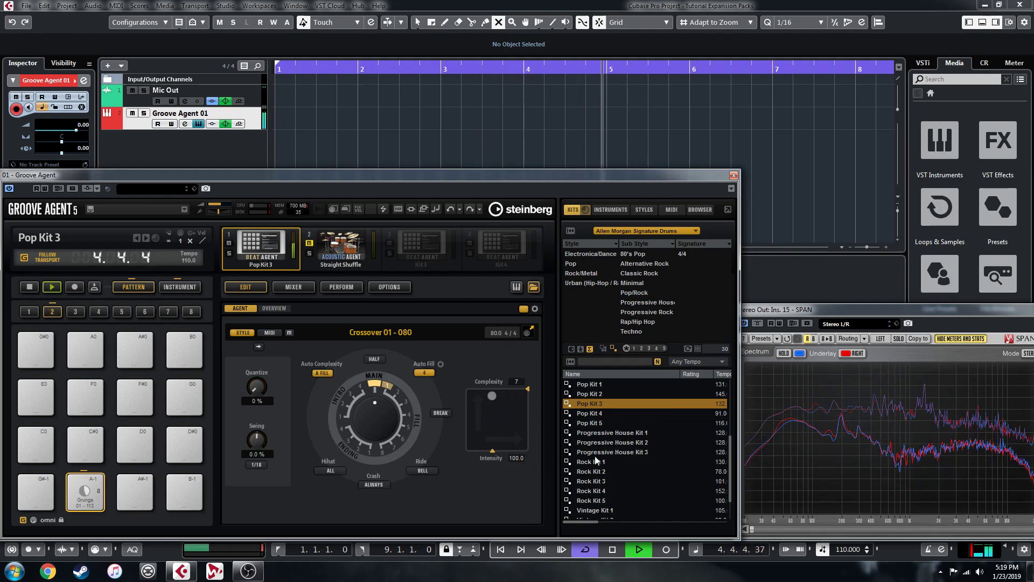
Reload Vintage Kit 1, settle on complexity 12 at intensity 100, and stop playback.
scroll(595, 455, "down", 2)
left_click(593, 474)
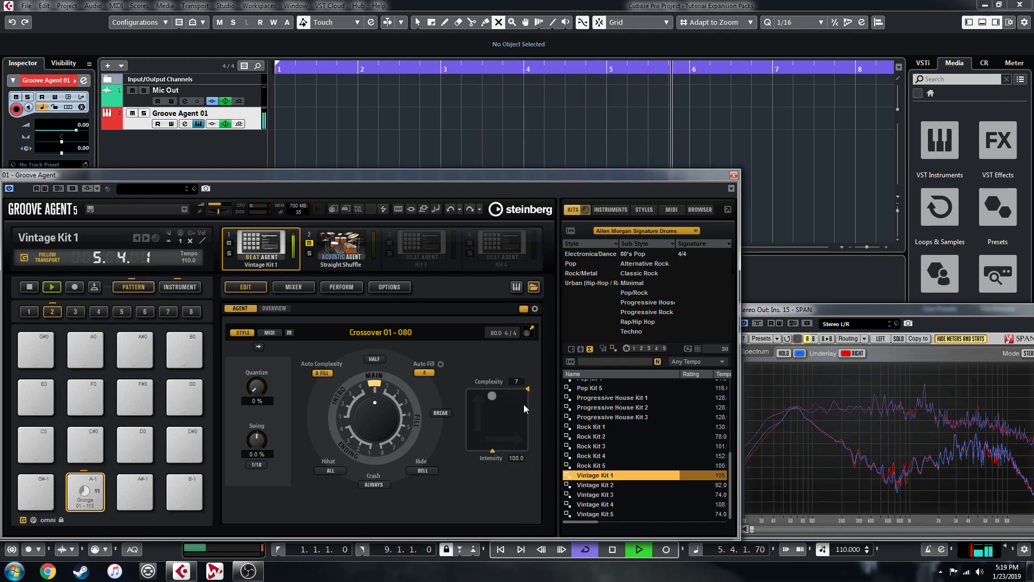
left_click(505, 391)
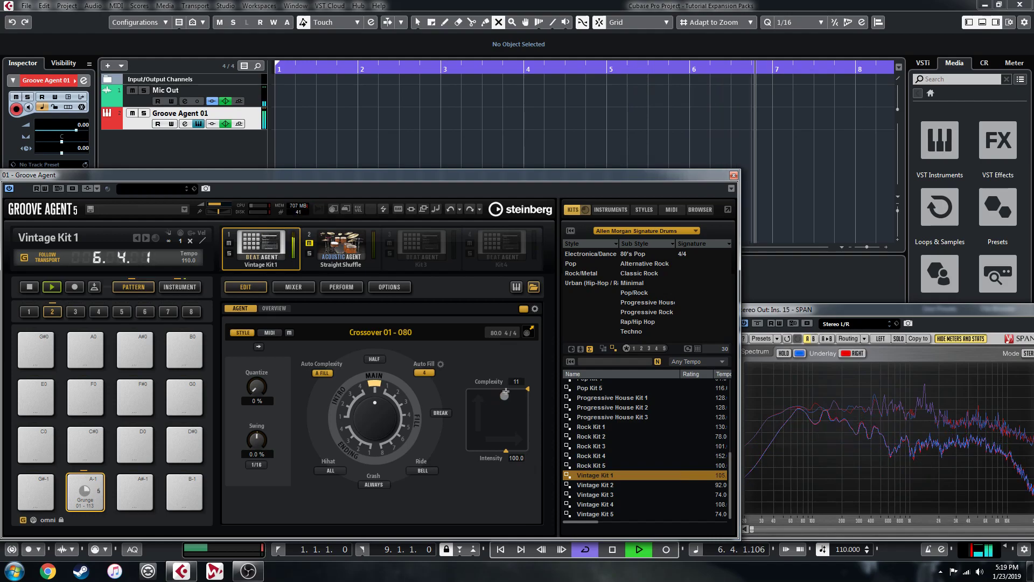
left_click(509, 390)
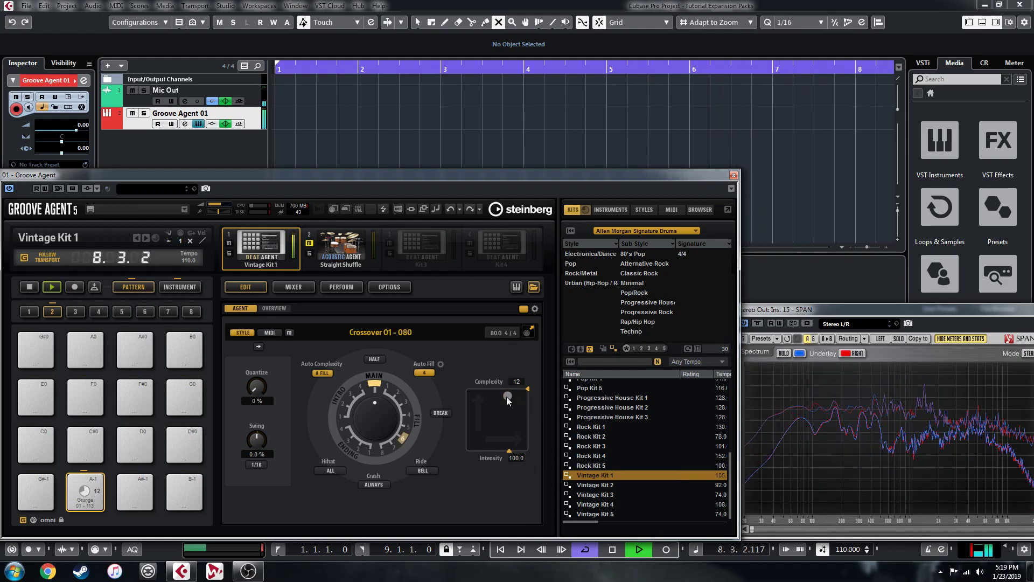
key("space")
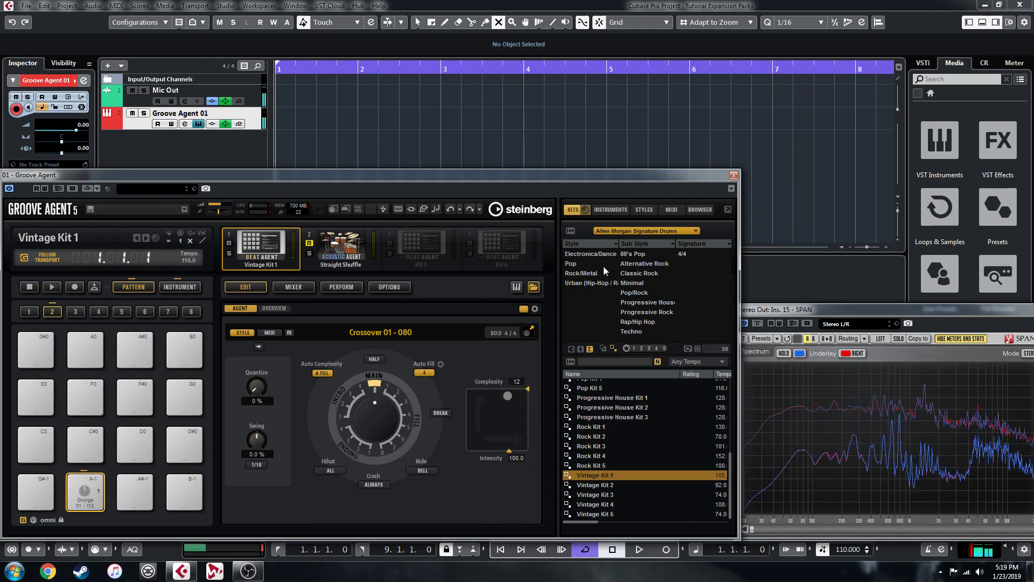